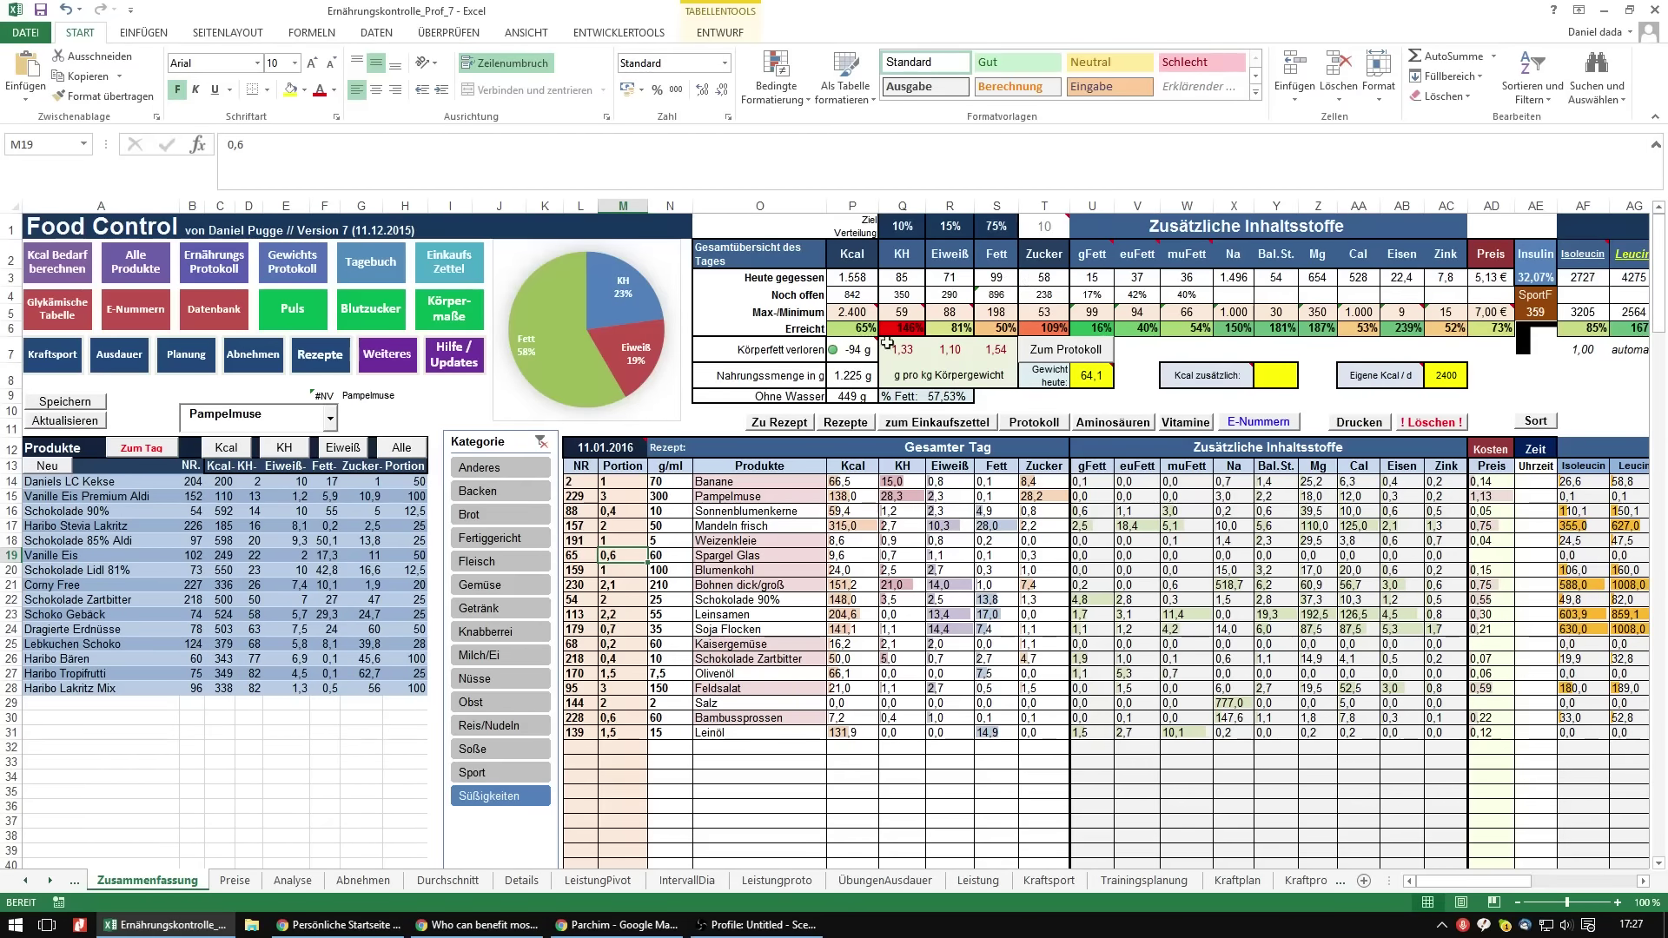
Step: Filter the products to the Nüsse category and add Macadamianüsse to the day's food list with a portion of 8
mouse_move(876, 318)
click(497, 678)
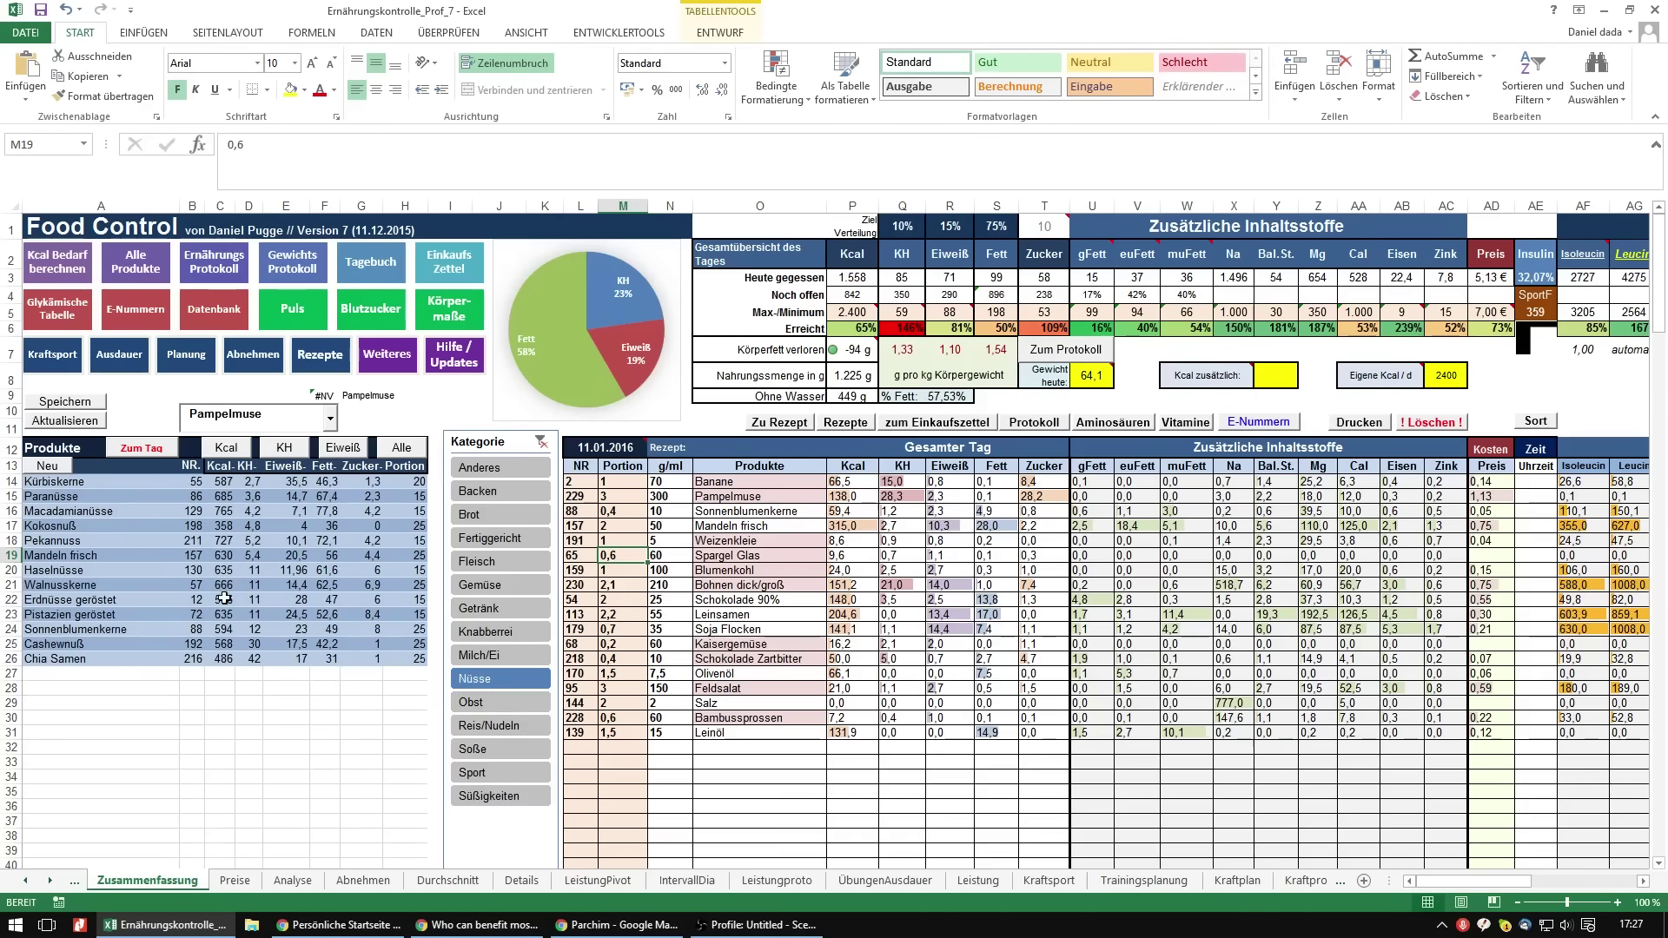
click(195, 512)
click(158, 450)
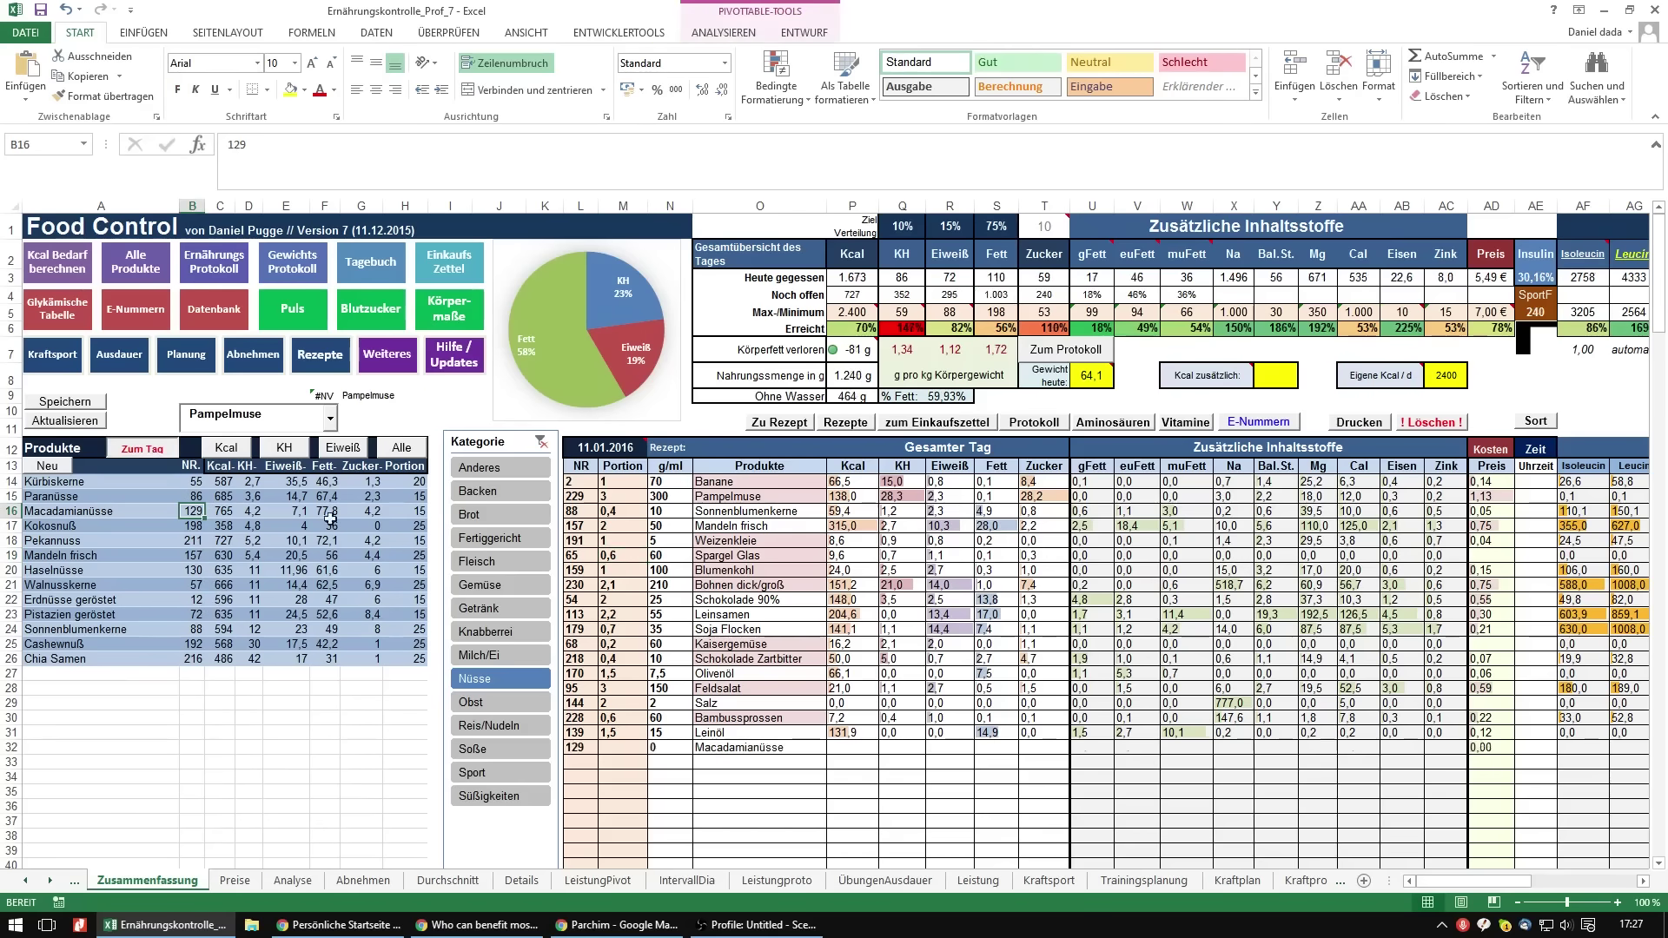
text(8)
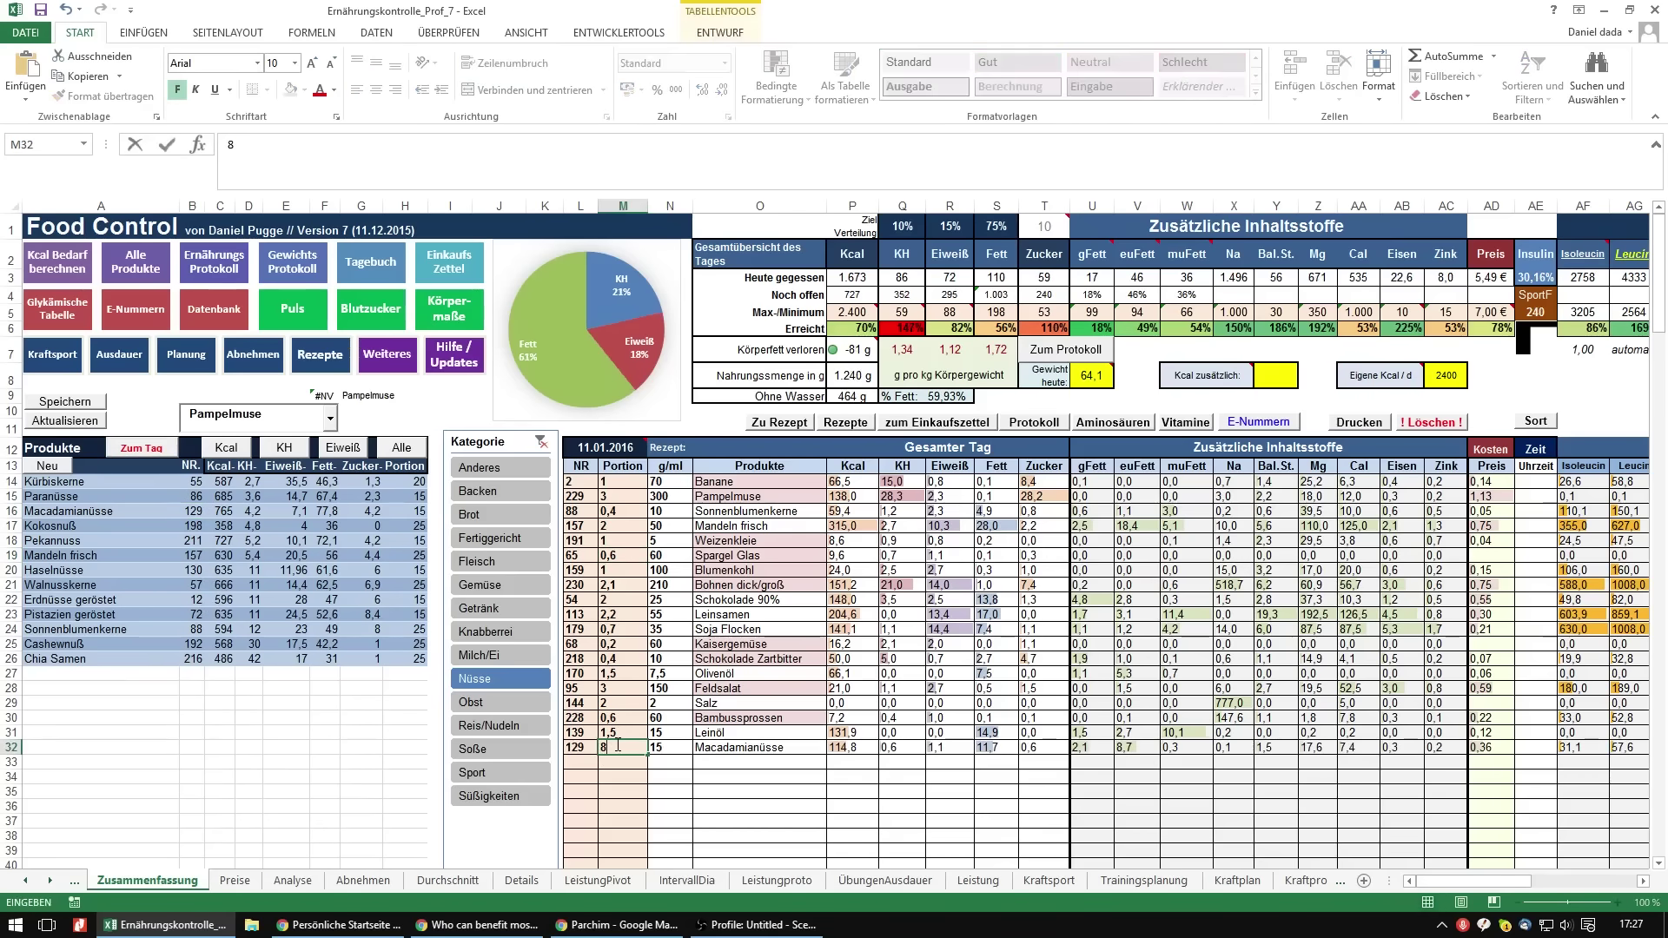
key(Return)
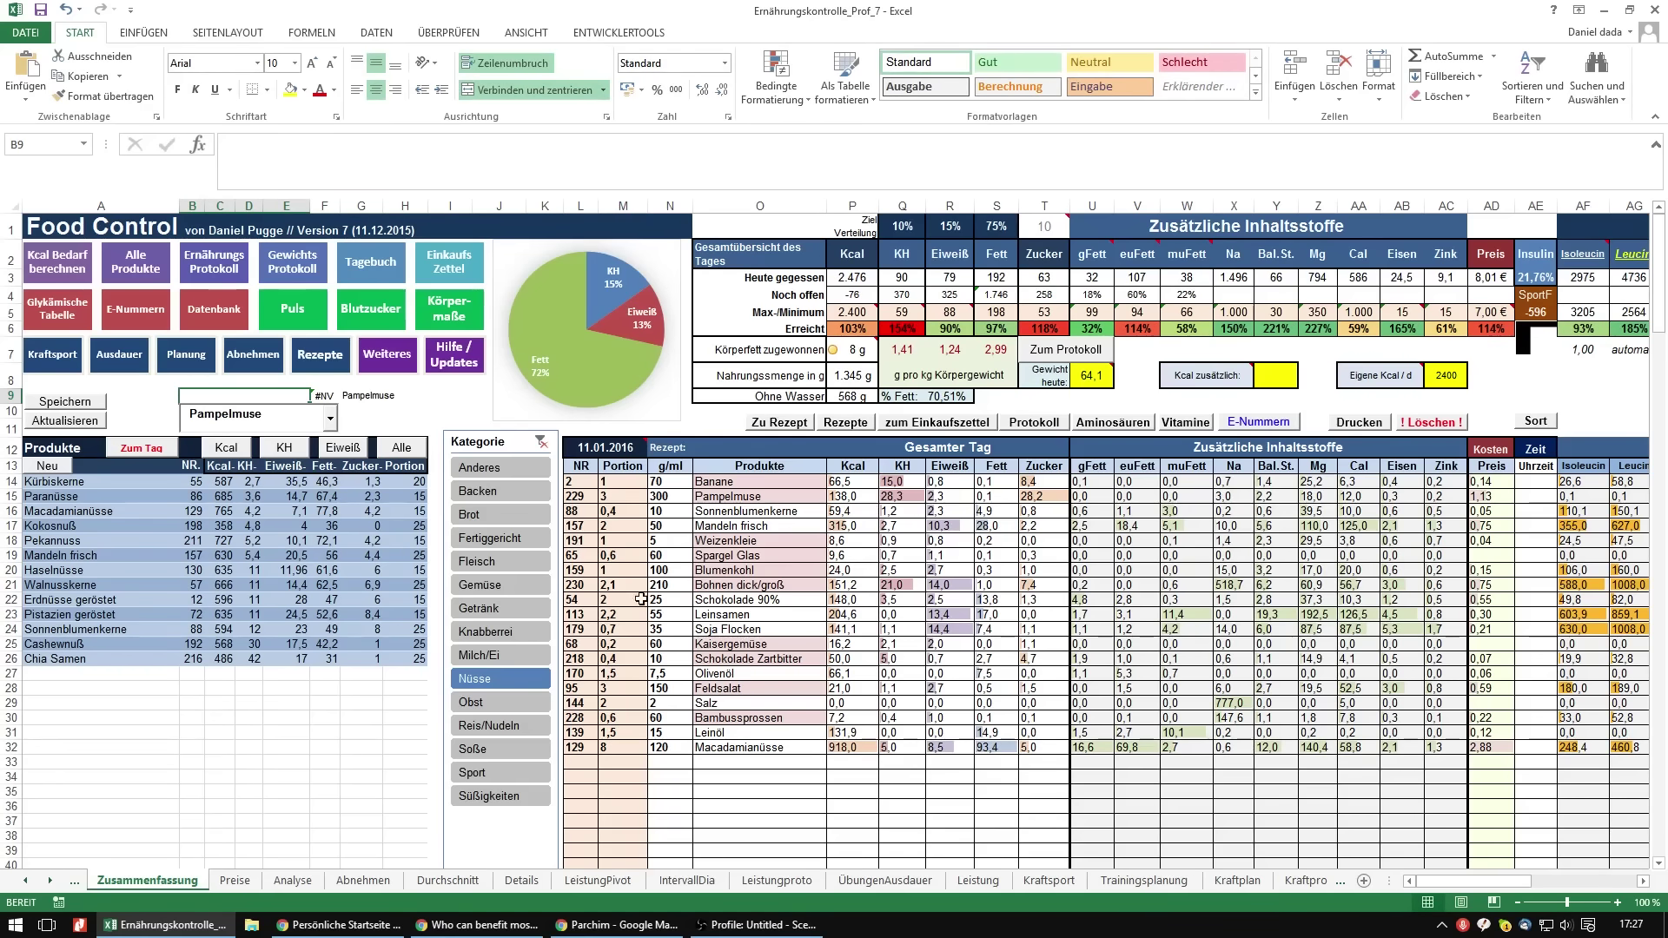
Step: Delete the Macadamianüsse portion and product number from the day's food list
click(621, 747)
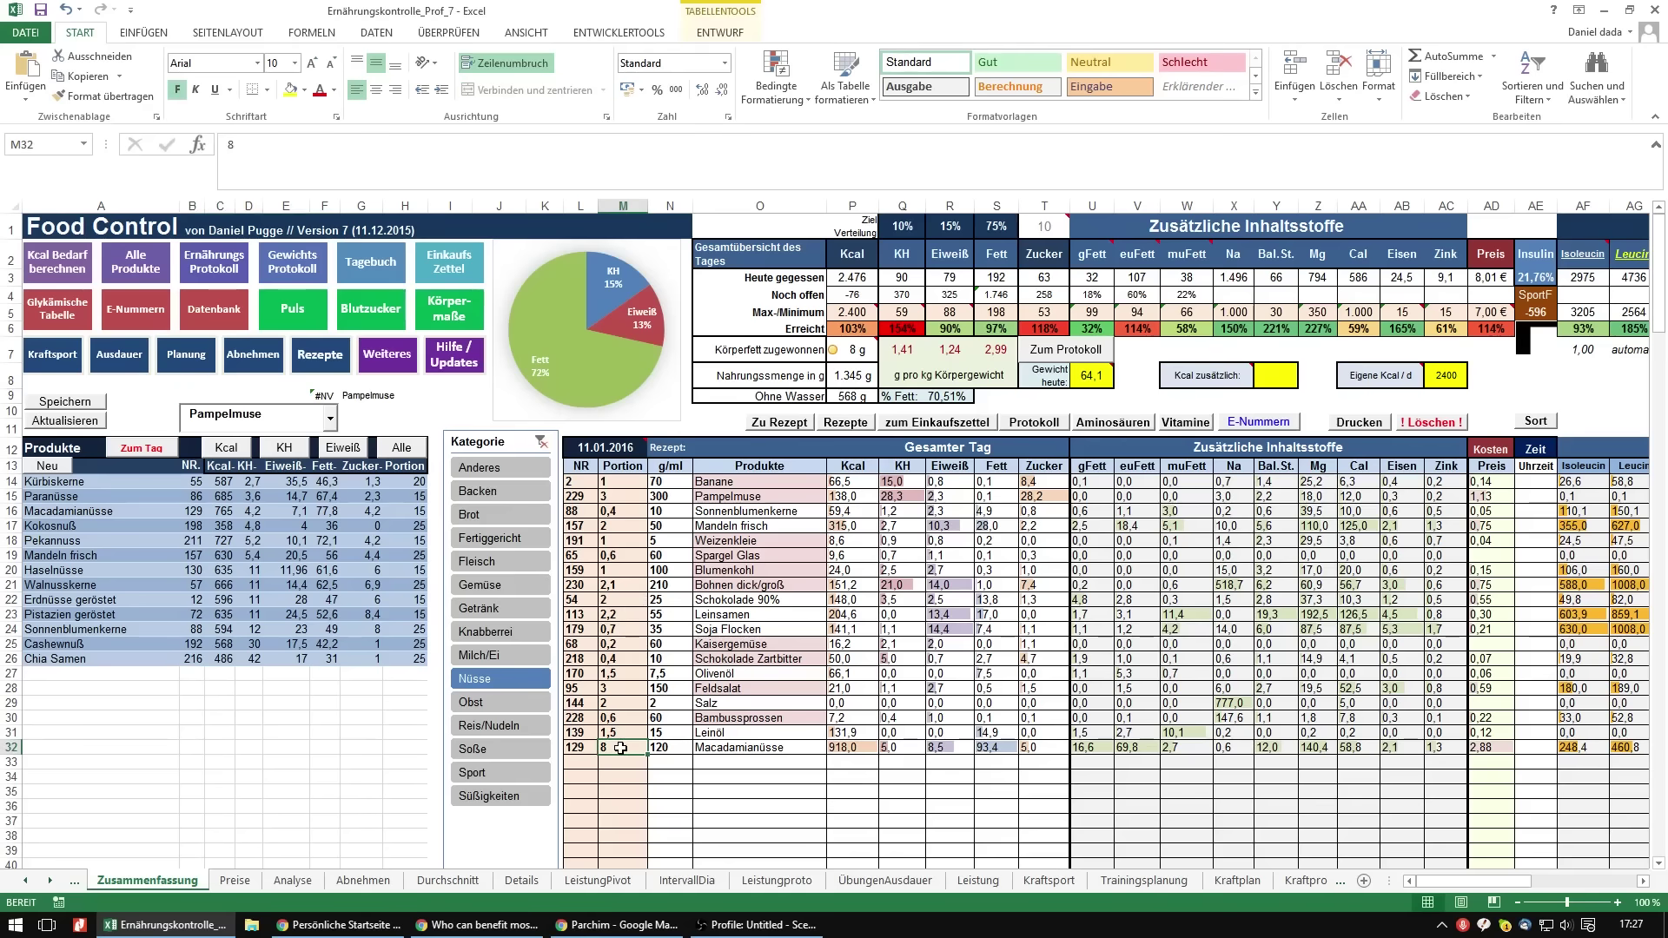
key(Delete)
key(Left)
key(Delete)
key(Up)
key(Right)
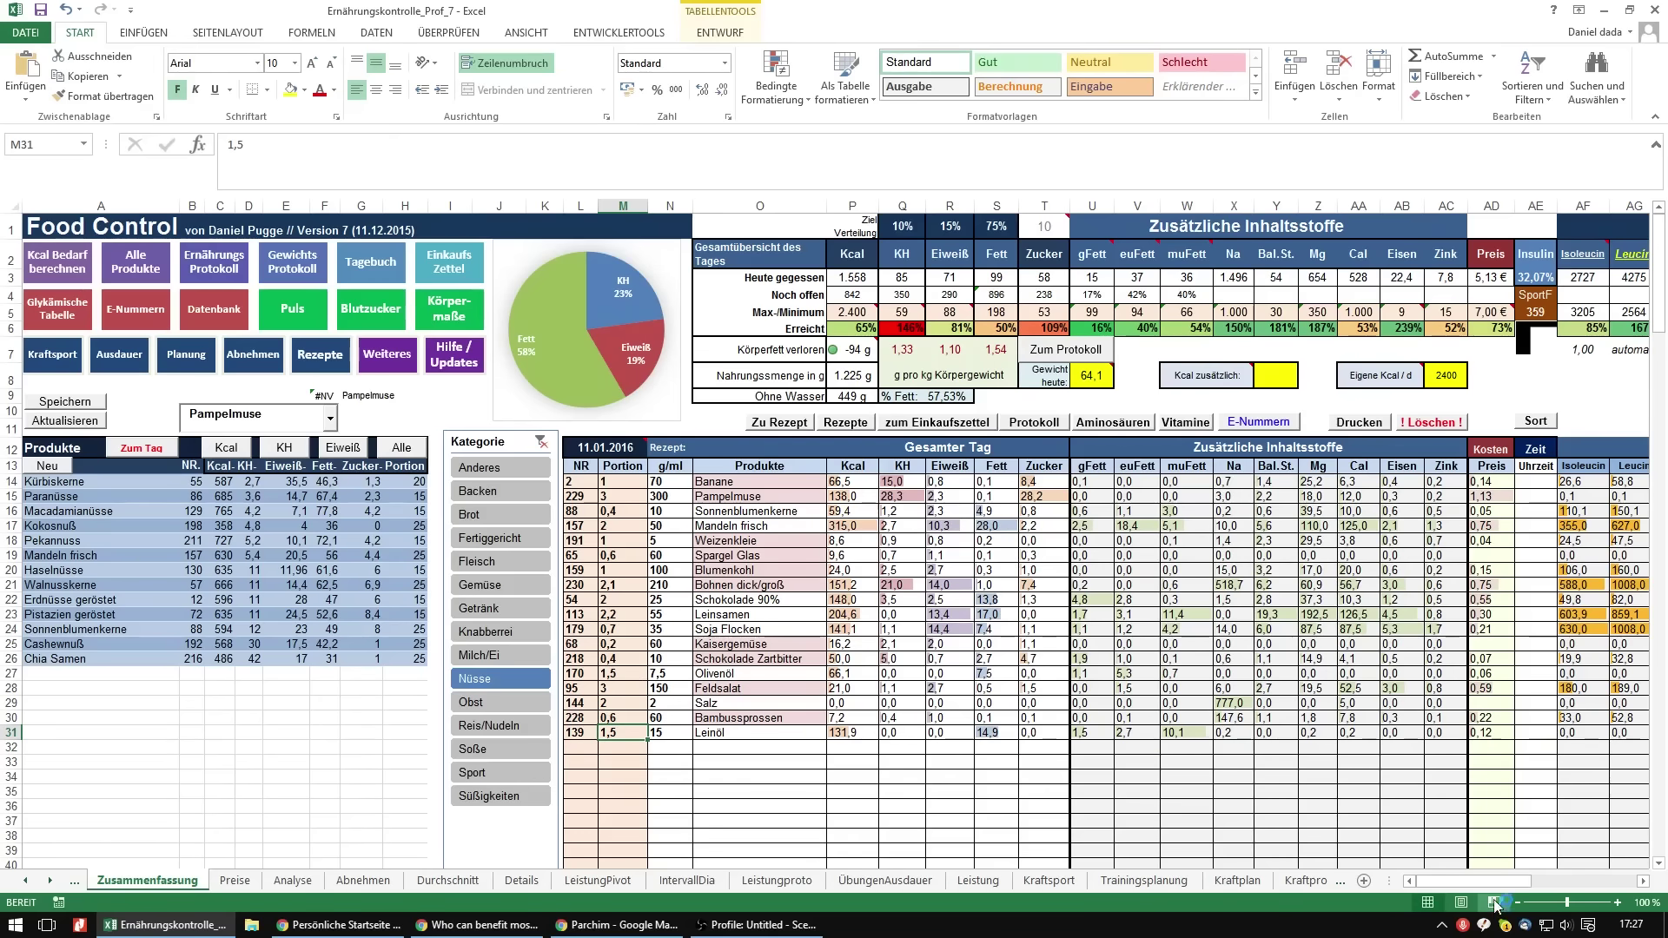
Step: Examine the day's additional nutrients, essential amino acids, vitamins, sugars and per-food insulin values across the summary sheet
drag(1487, 888, 1538, 890)
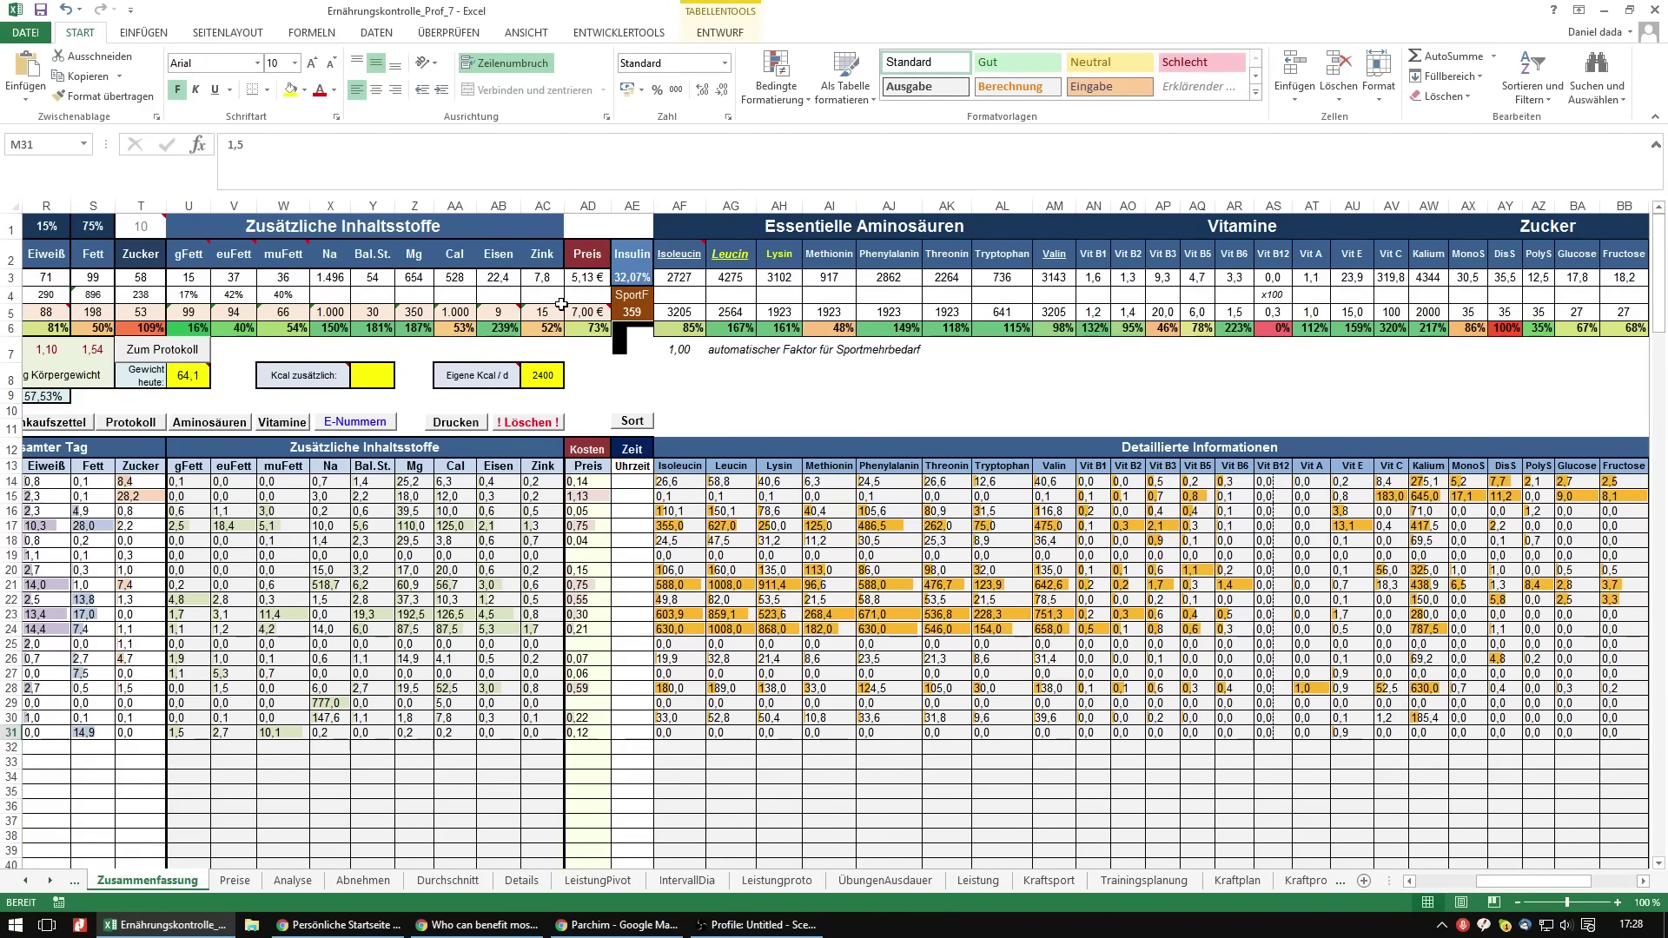
drag(1530, 886, 1461, 890)
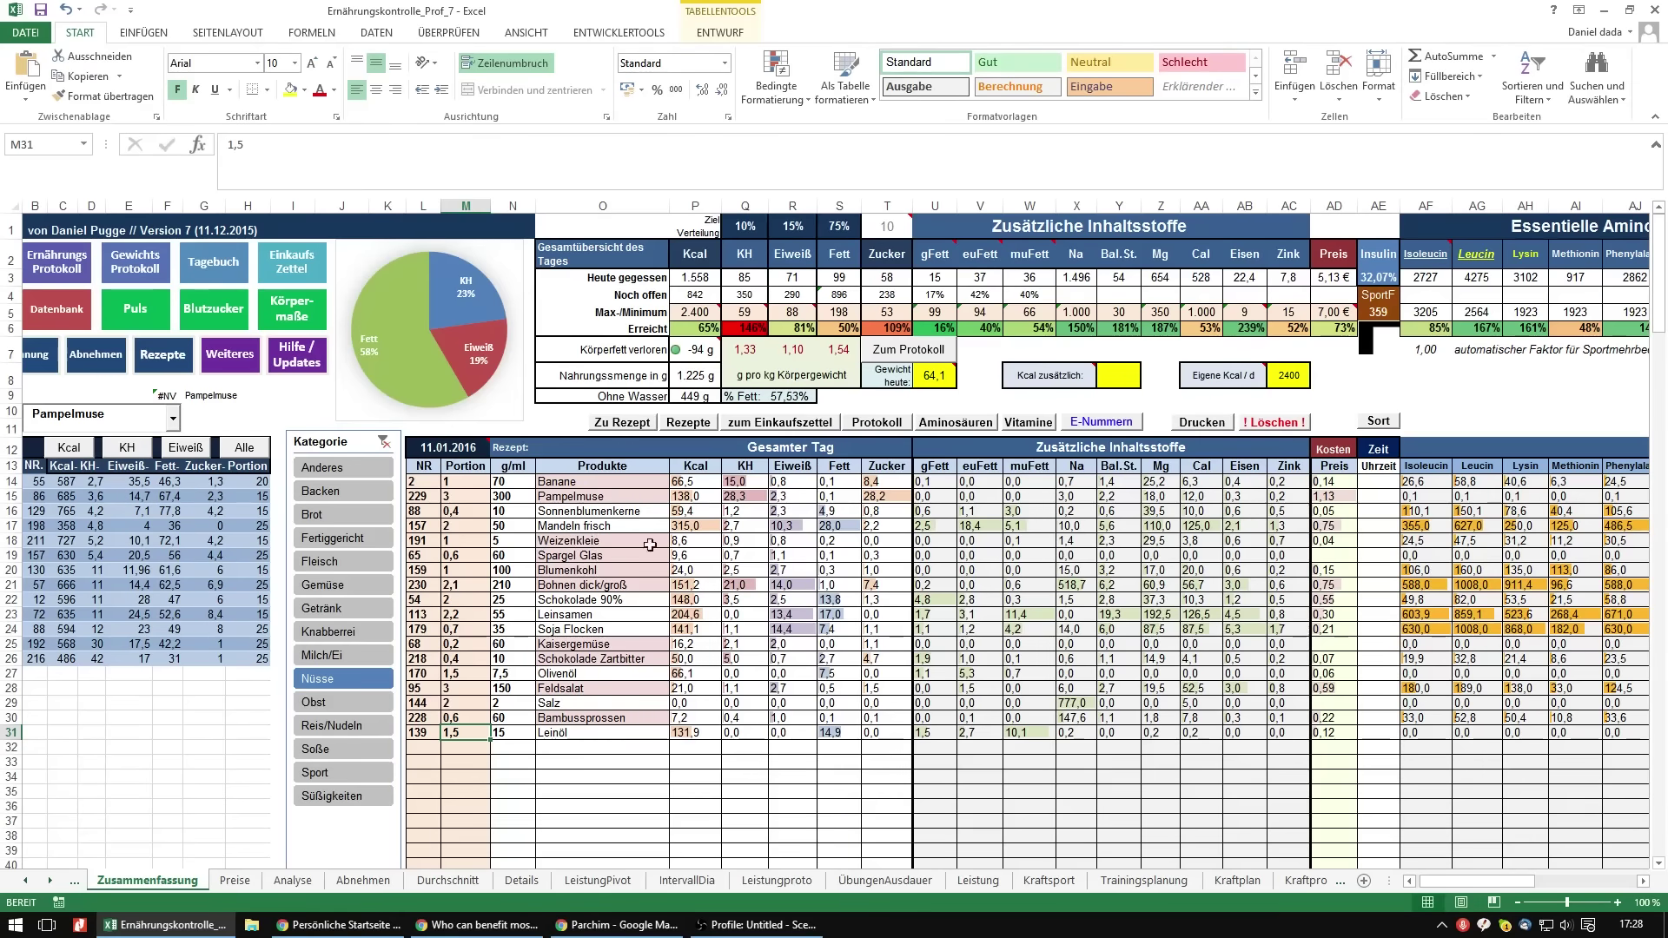
drag(1475, 882, 1550, 882)
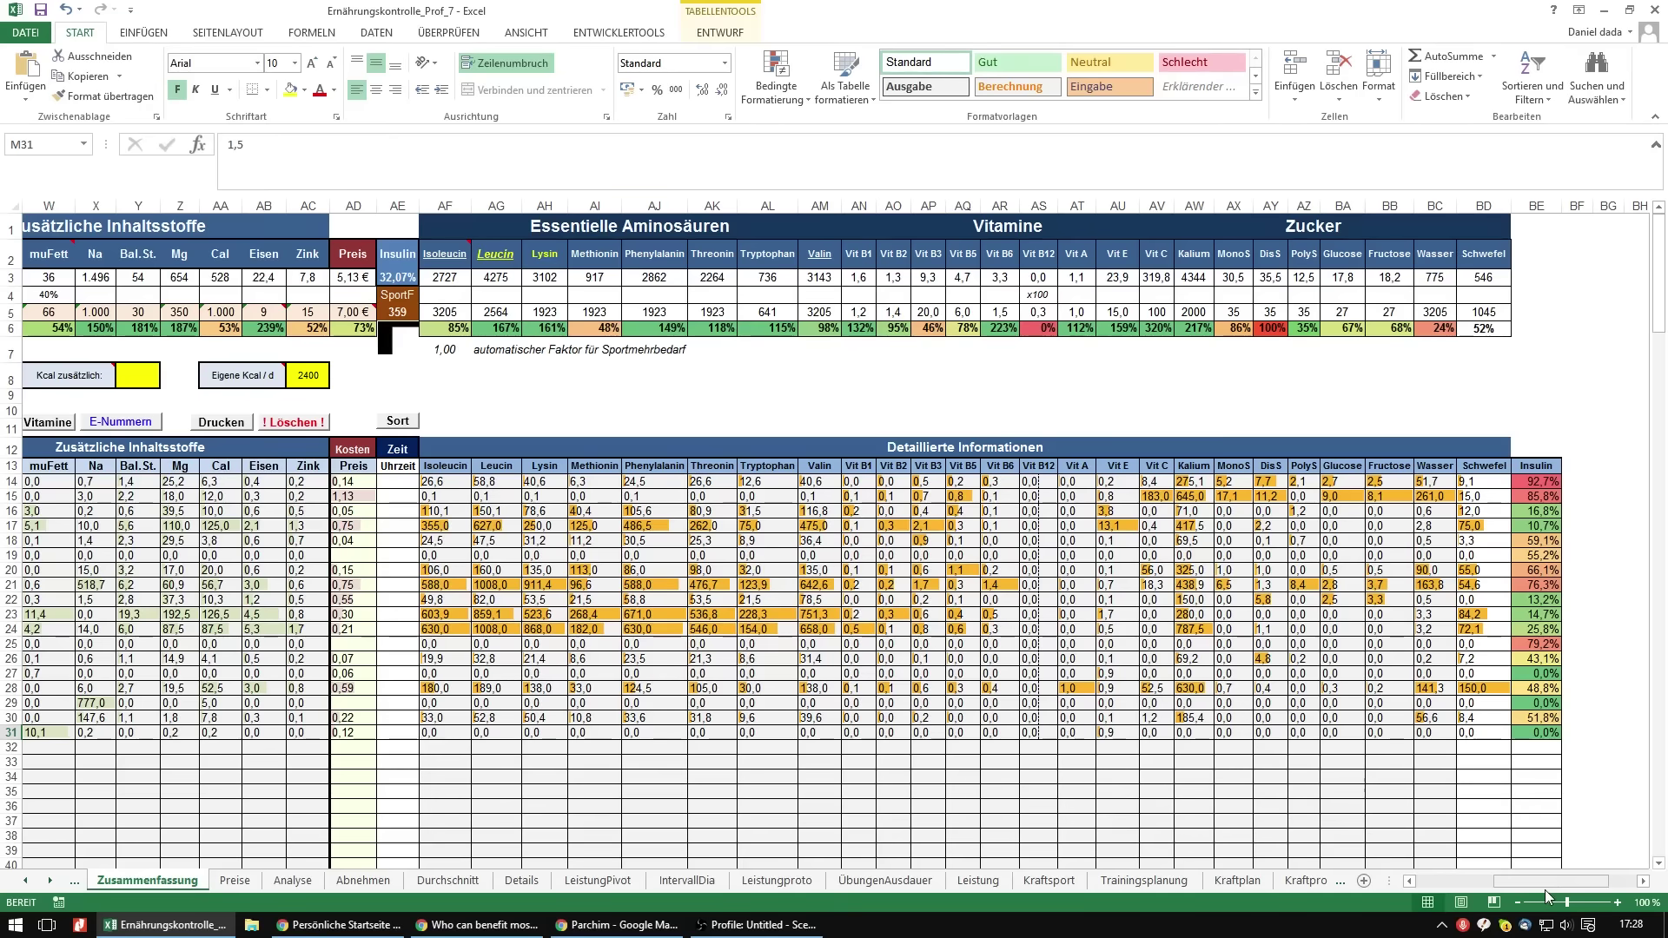
drag(1529, 886, 1486, 885)
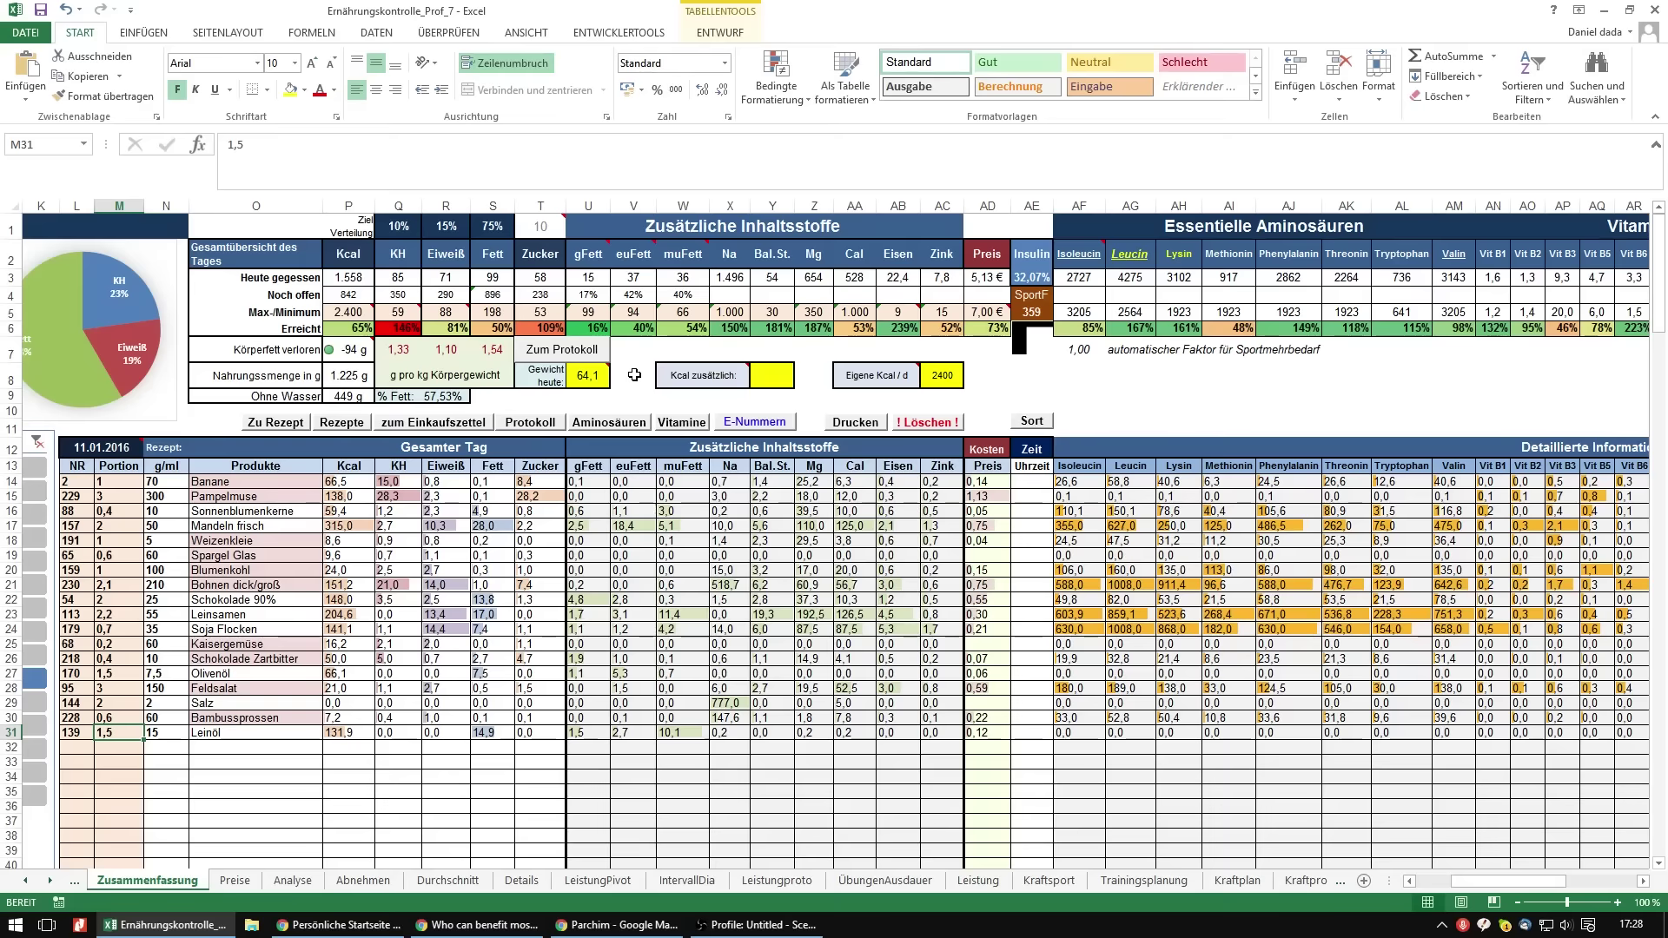
drag(1508, 882, 1474, 883)
scroll(765, 626, down, 3)
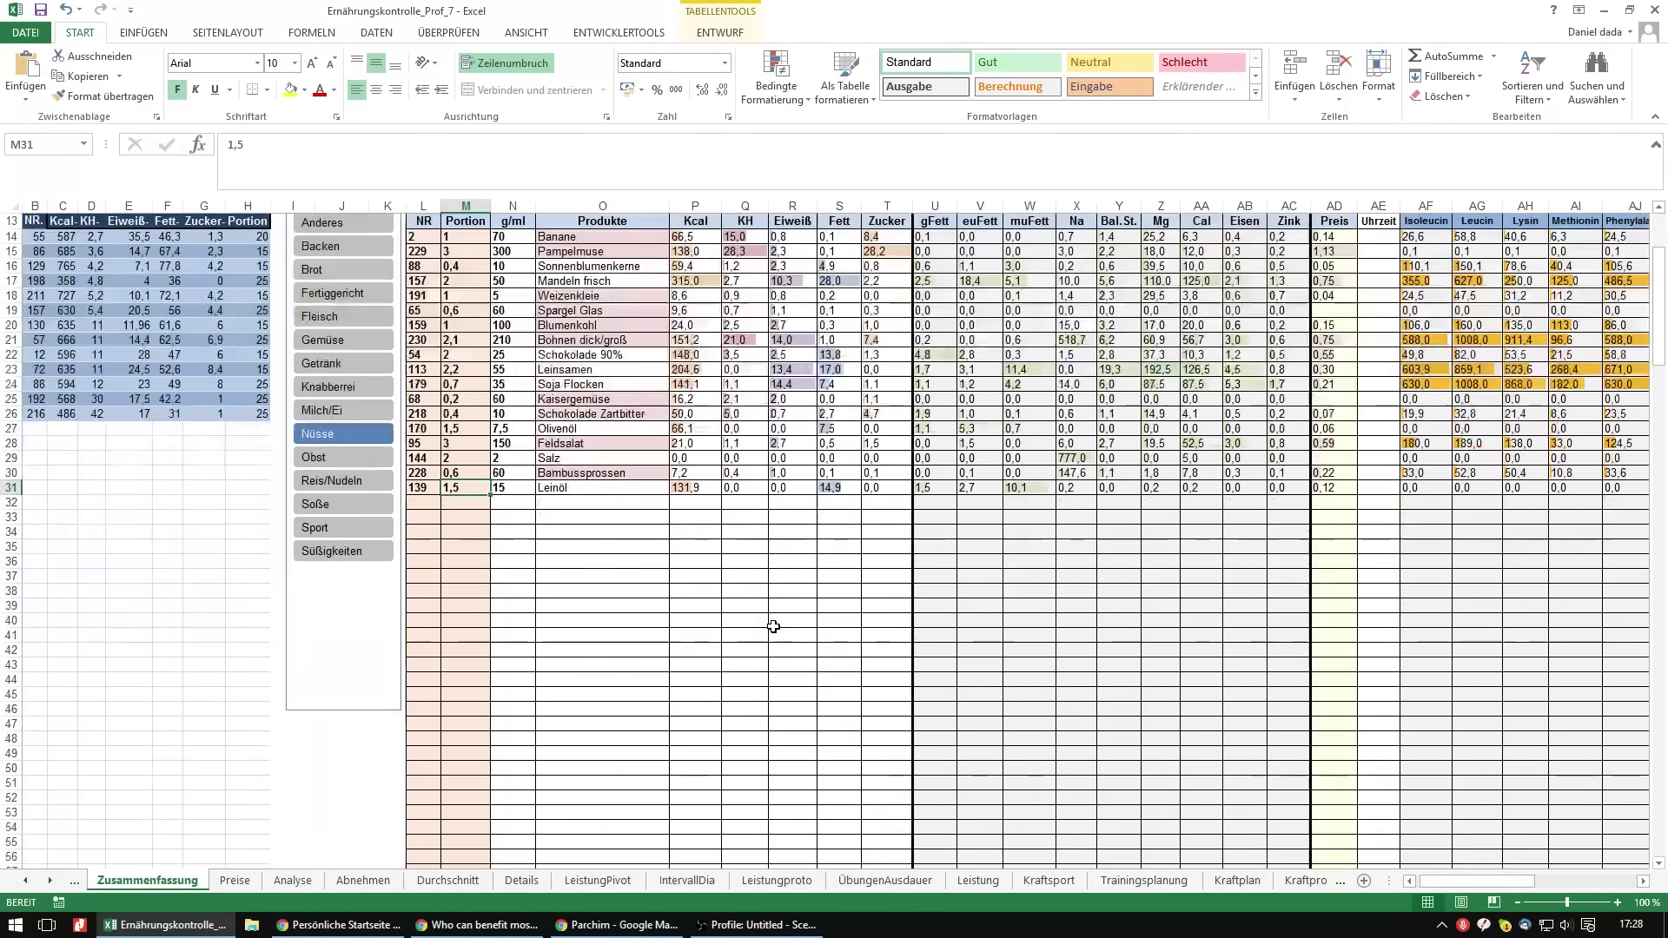
scroll(773, 627, up, 3)
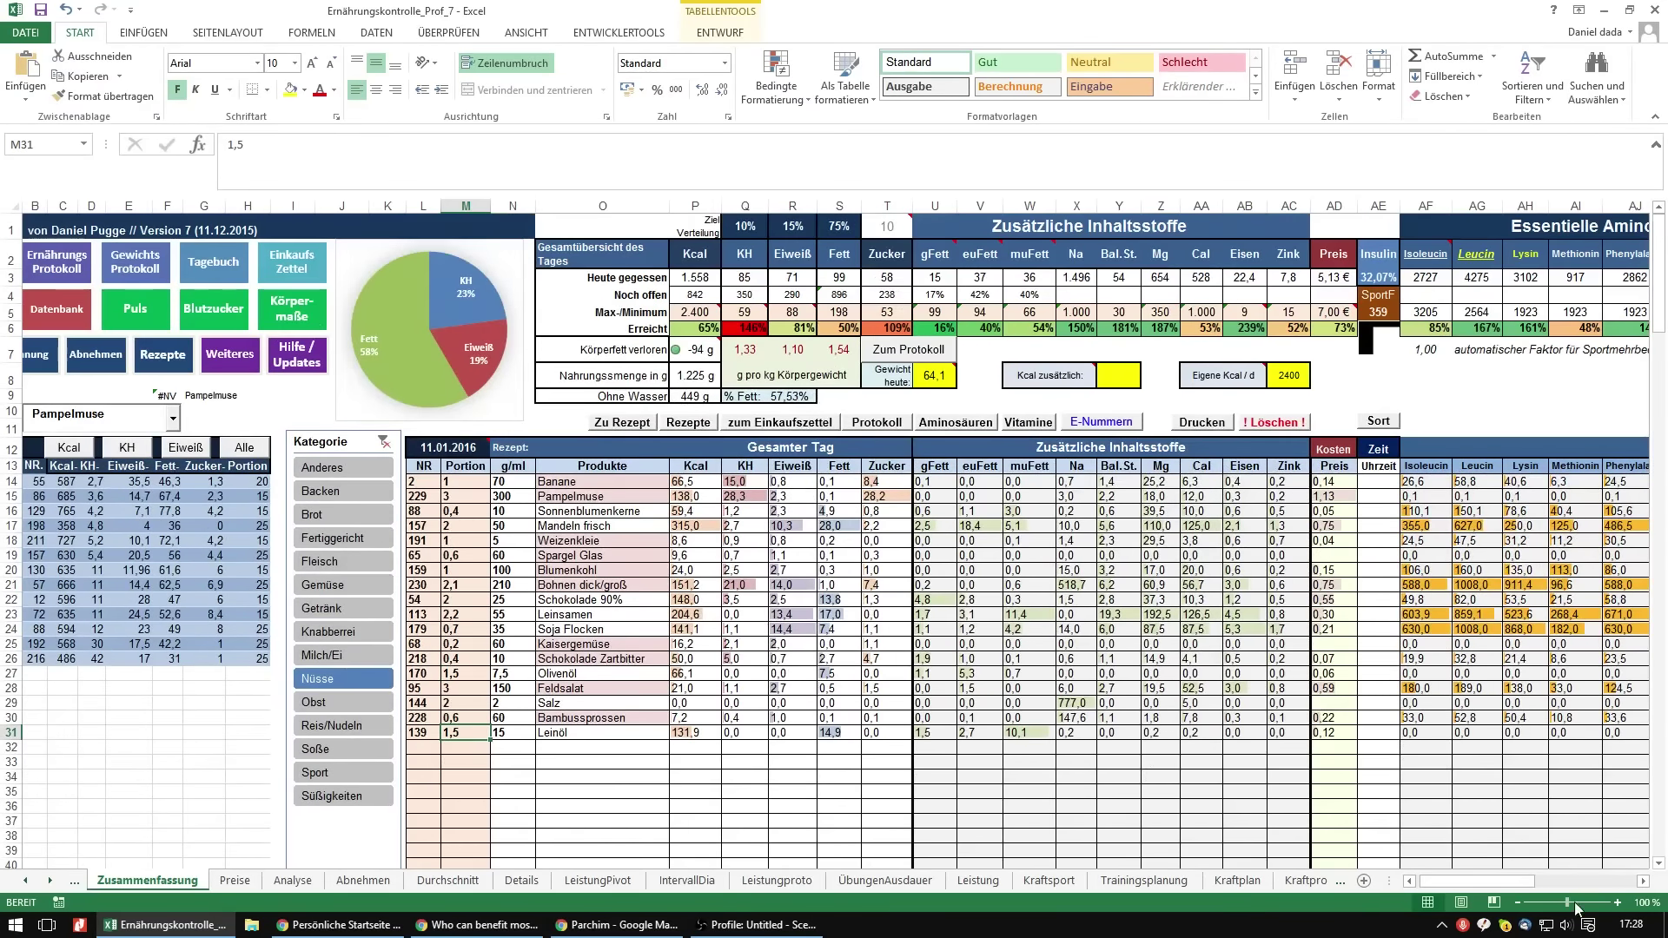
drag(1529, 883, 1552, 888)
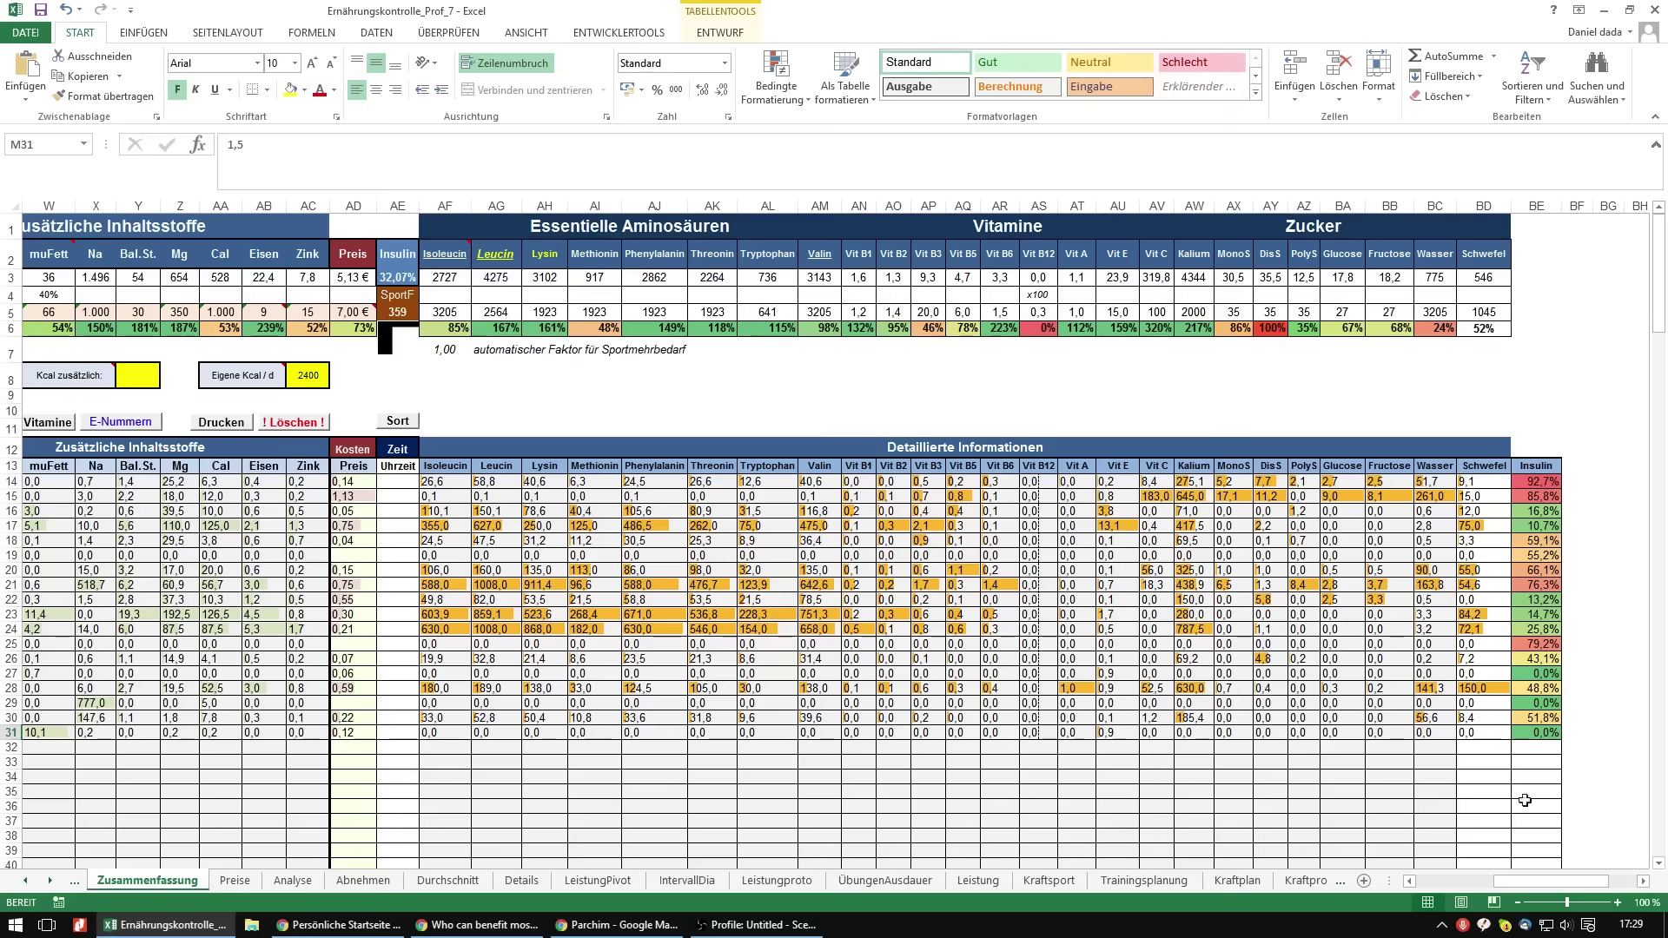
drag(1545, 881, 1449, 897)
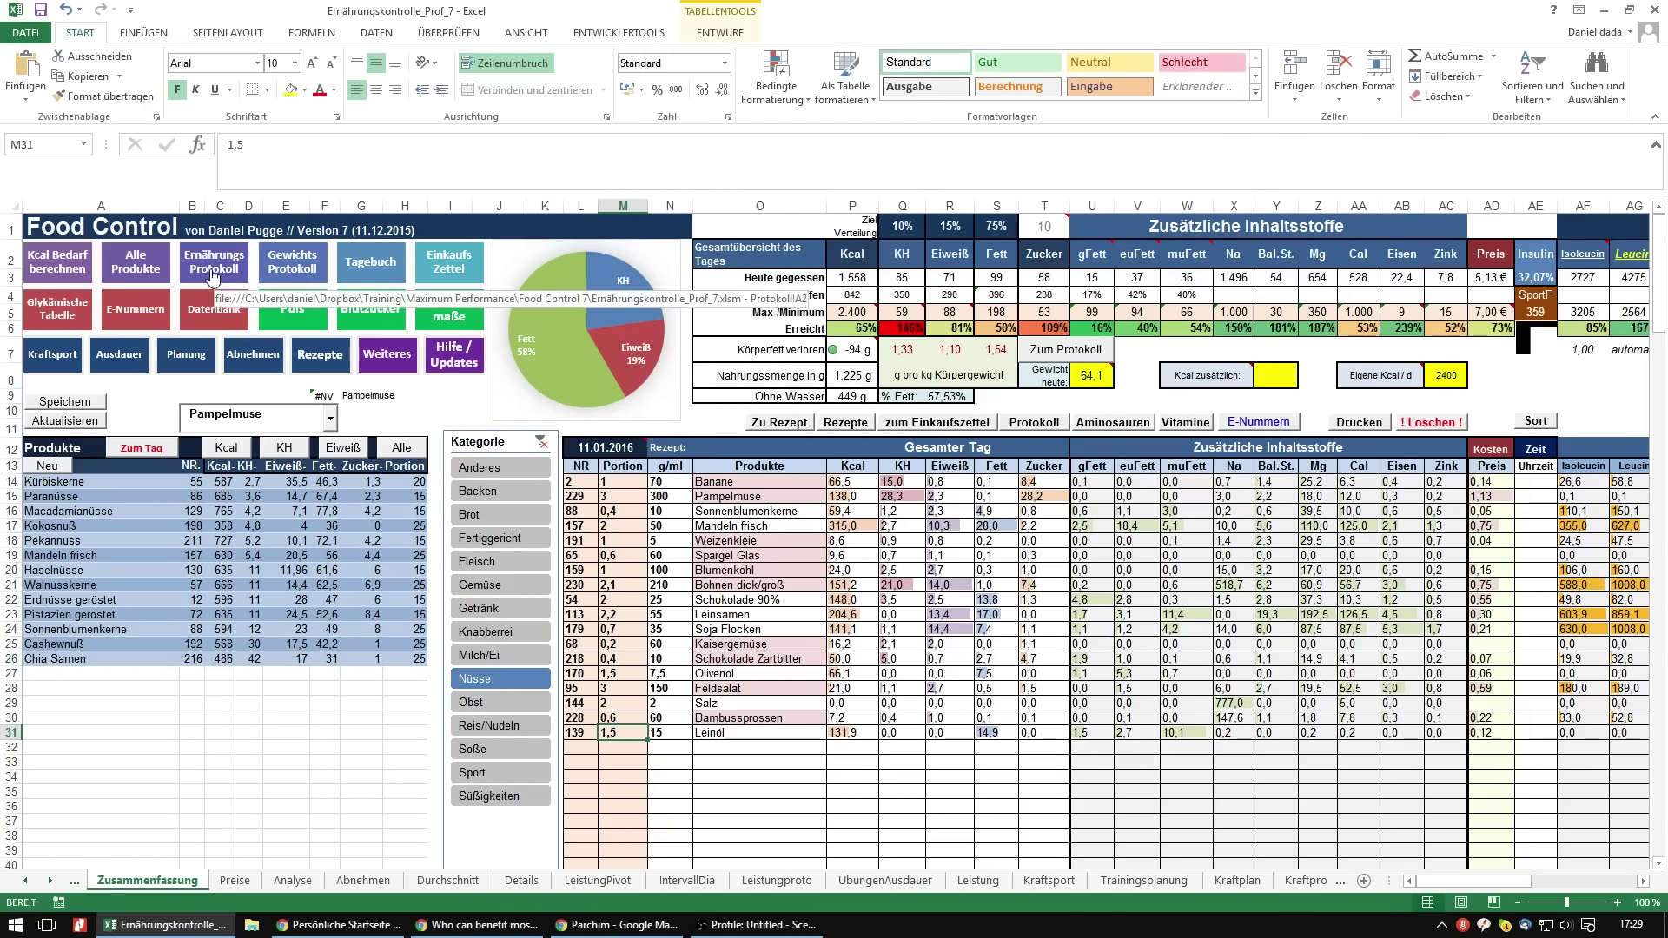
Step: Open the Ernährungsprotokoll, review its daily entries from October 2015 to January 2016, and return to the summary sheet
click(212, 272)
scroll(1056, 549, up, 5)
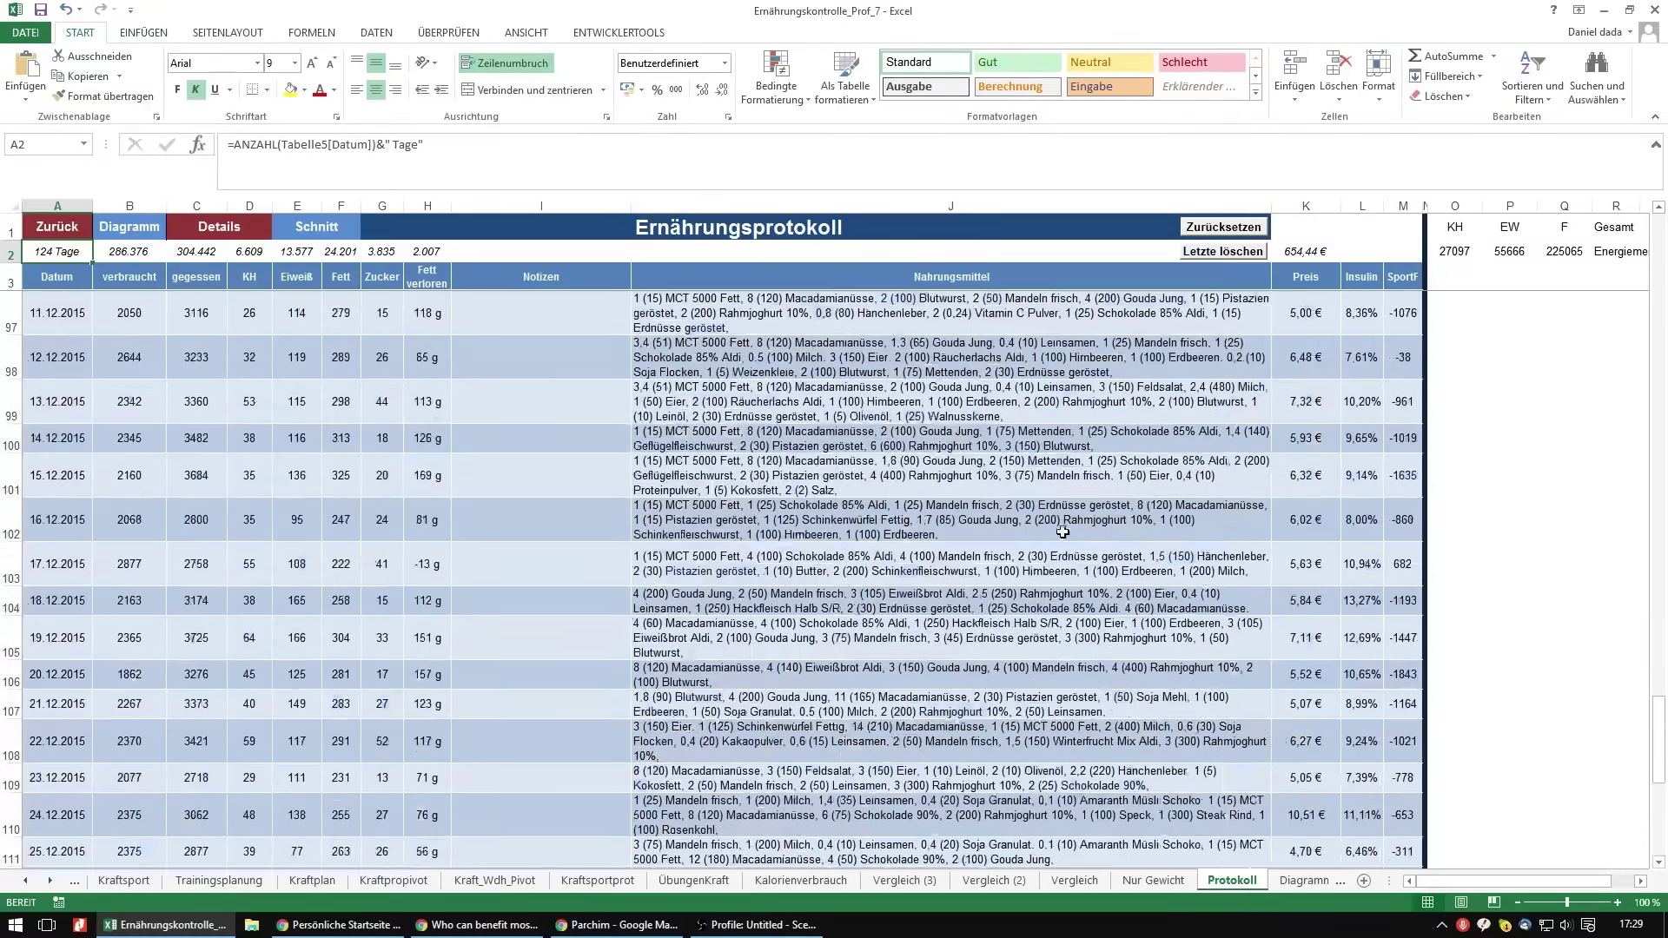
scroll(1055, 549, up, 2)
scroll(1381, 565, up, 15)
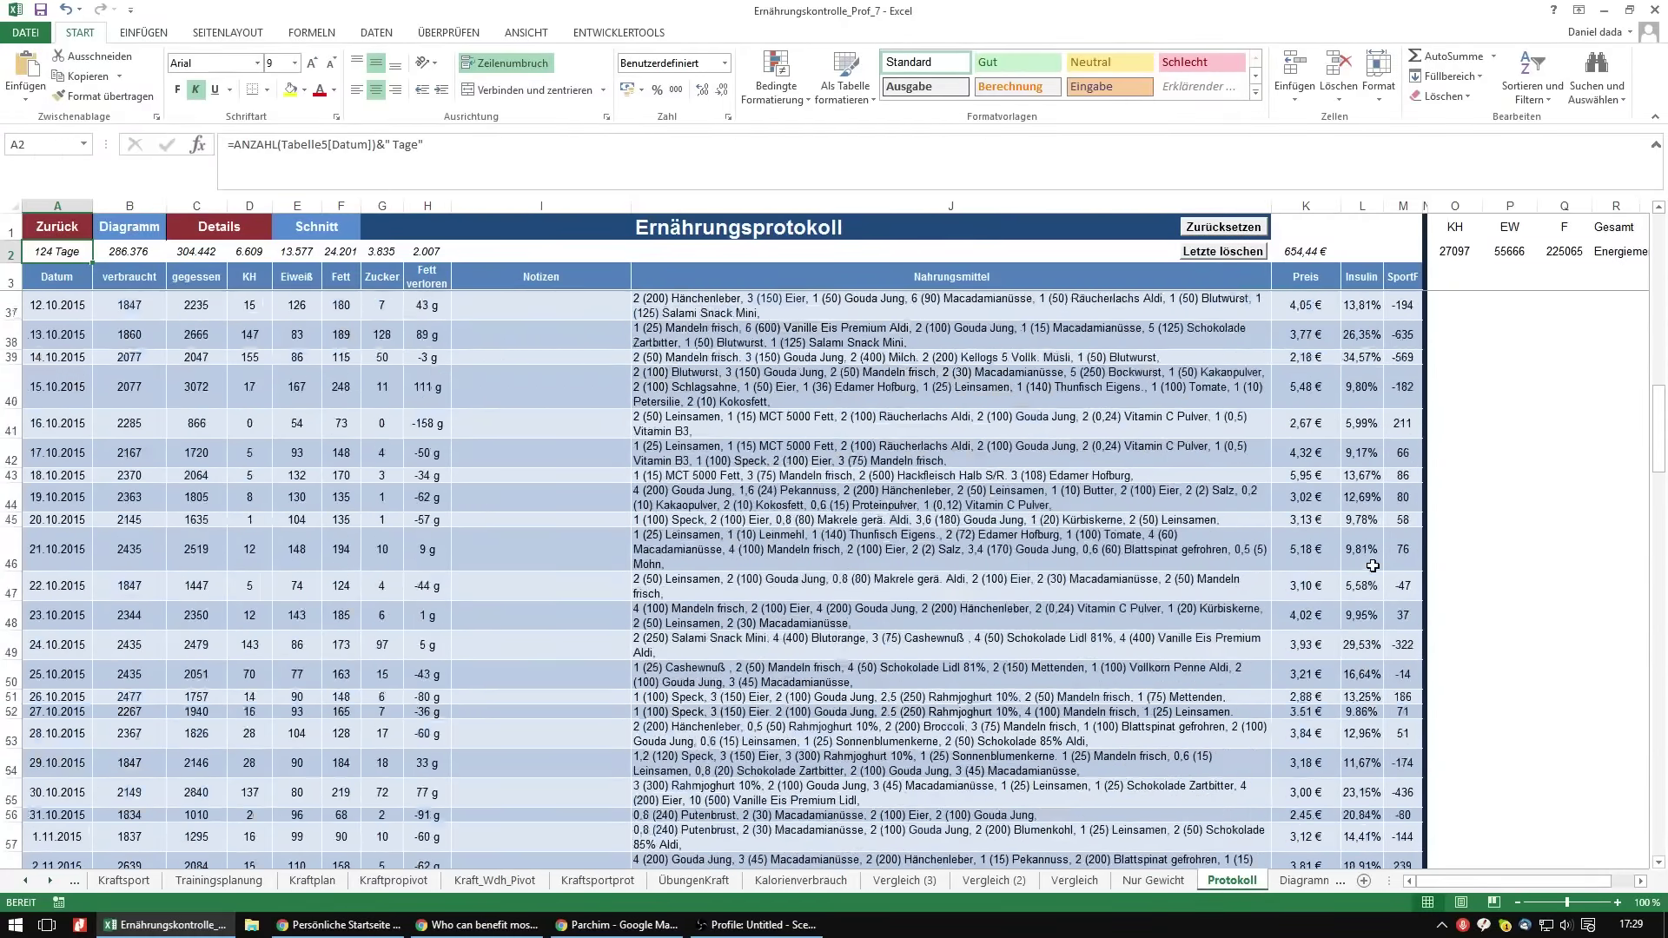
scroll(1367, 563, down, 6)
scroll(1371, 573, down, 15)
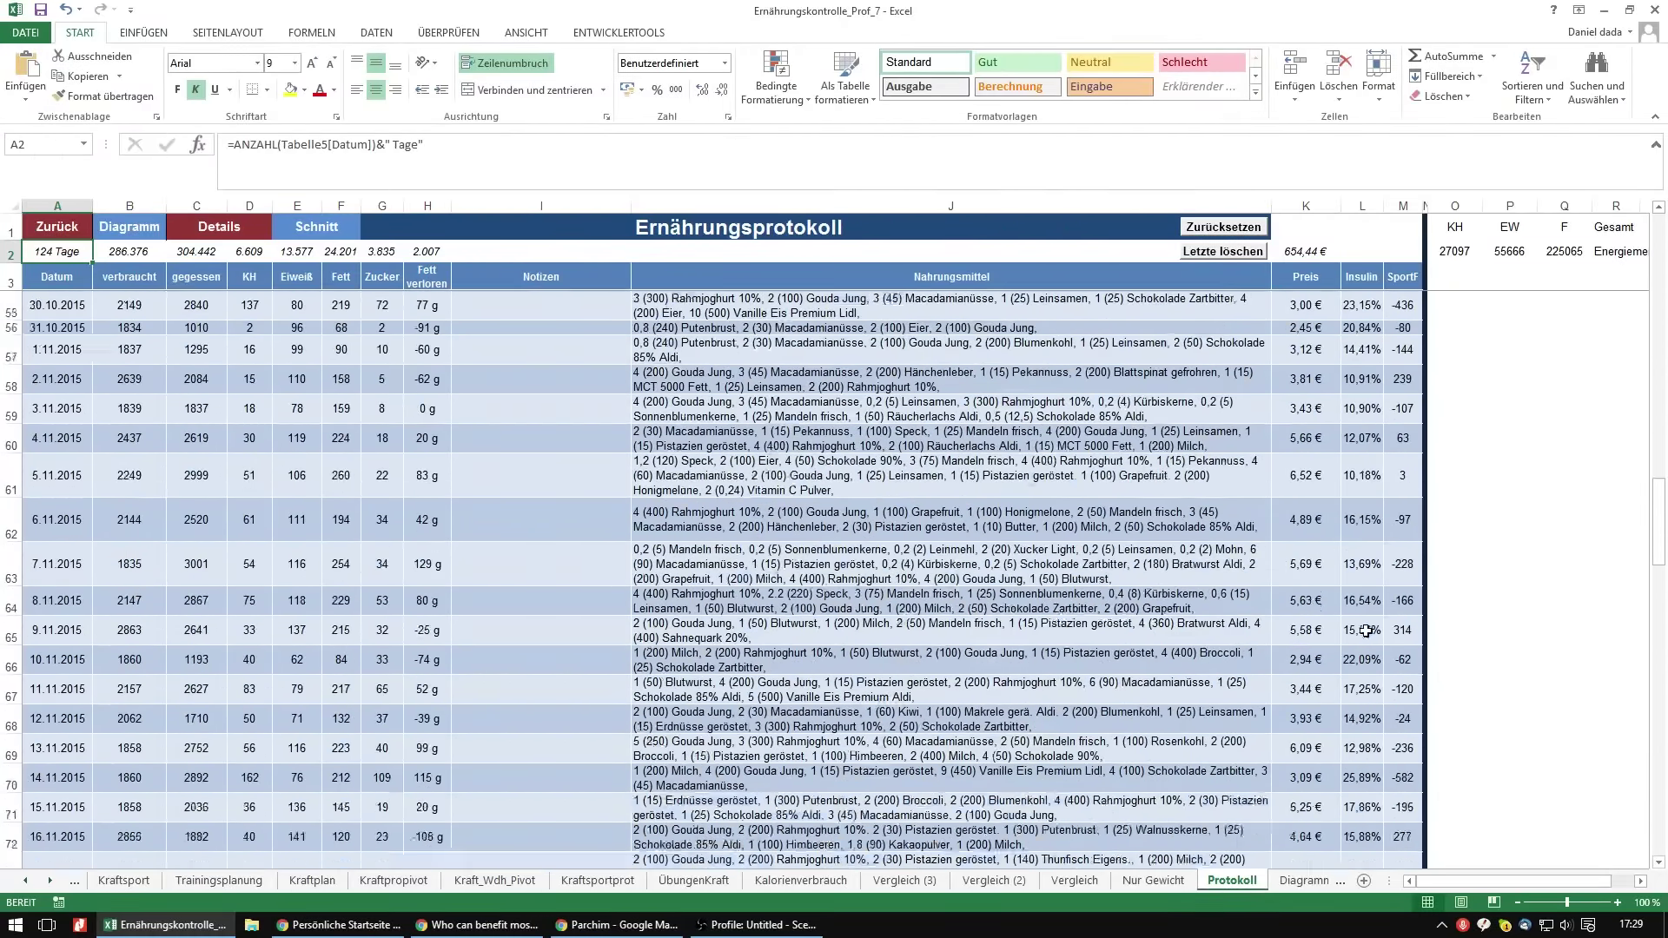
scroll(1361, 627, down, 13)
scroll(1364, 625, up, 3)
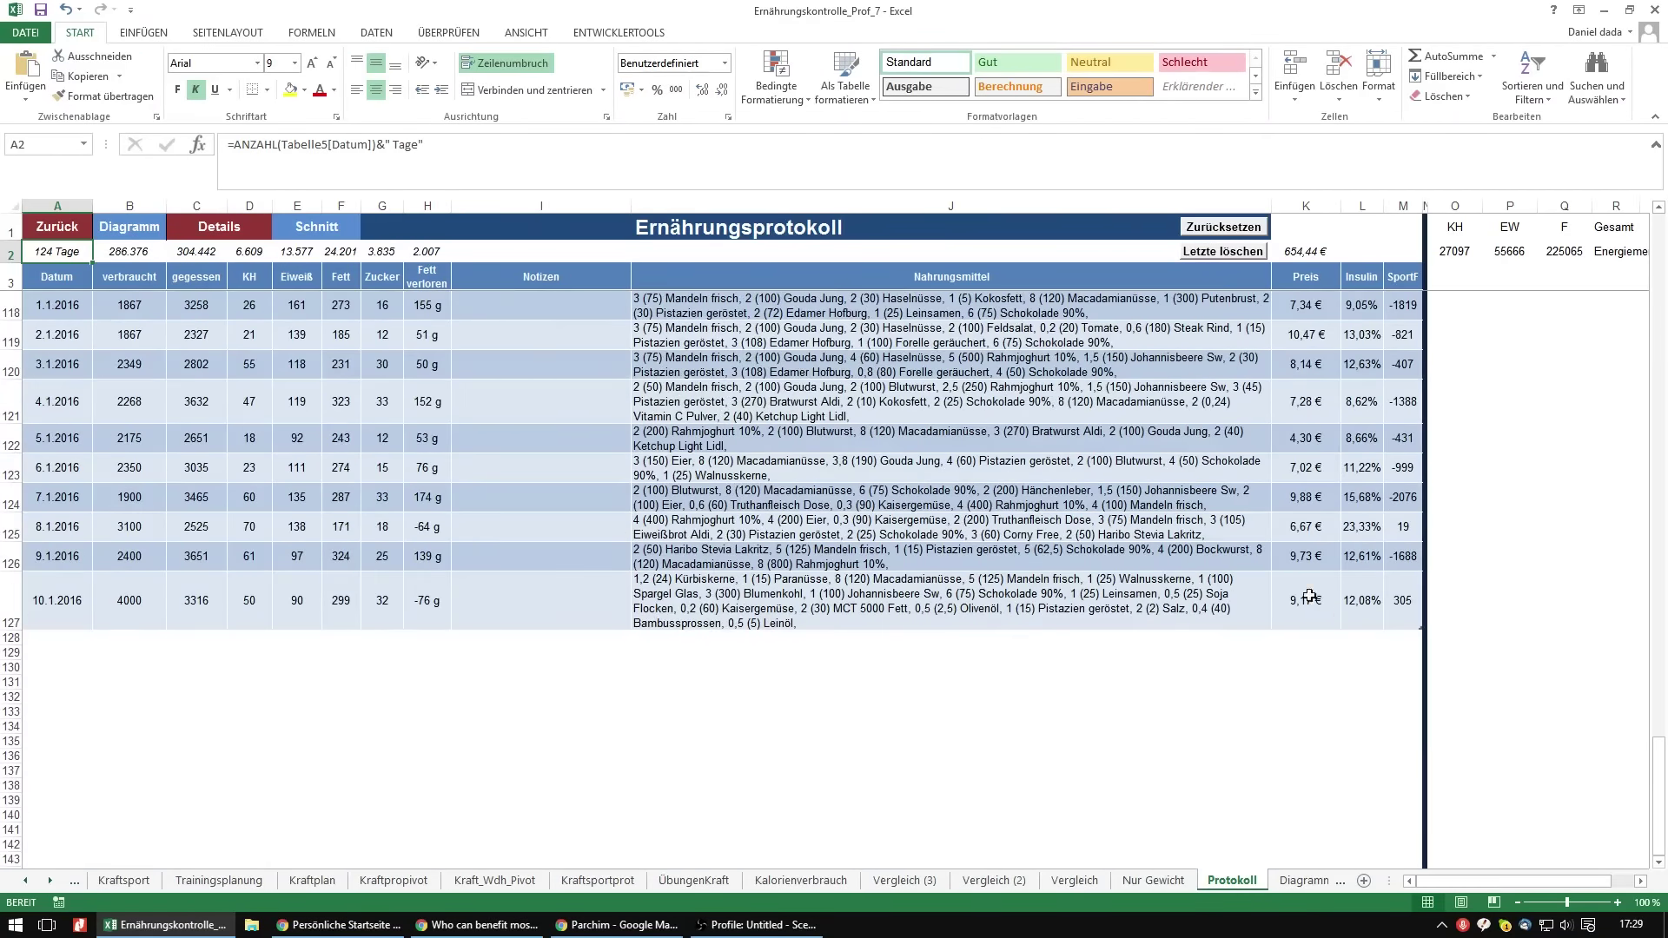
click(57, 226)
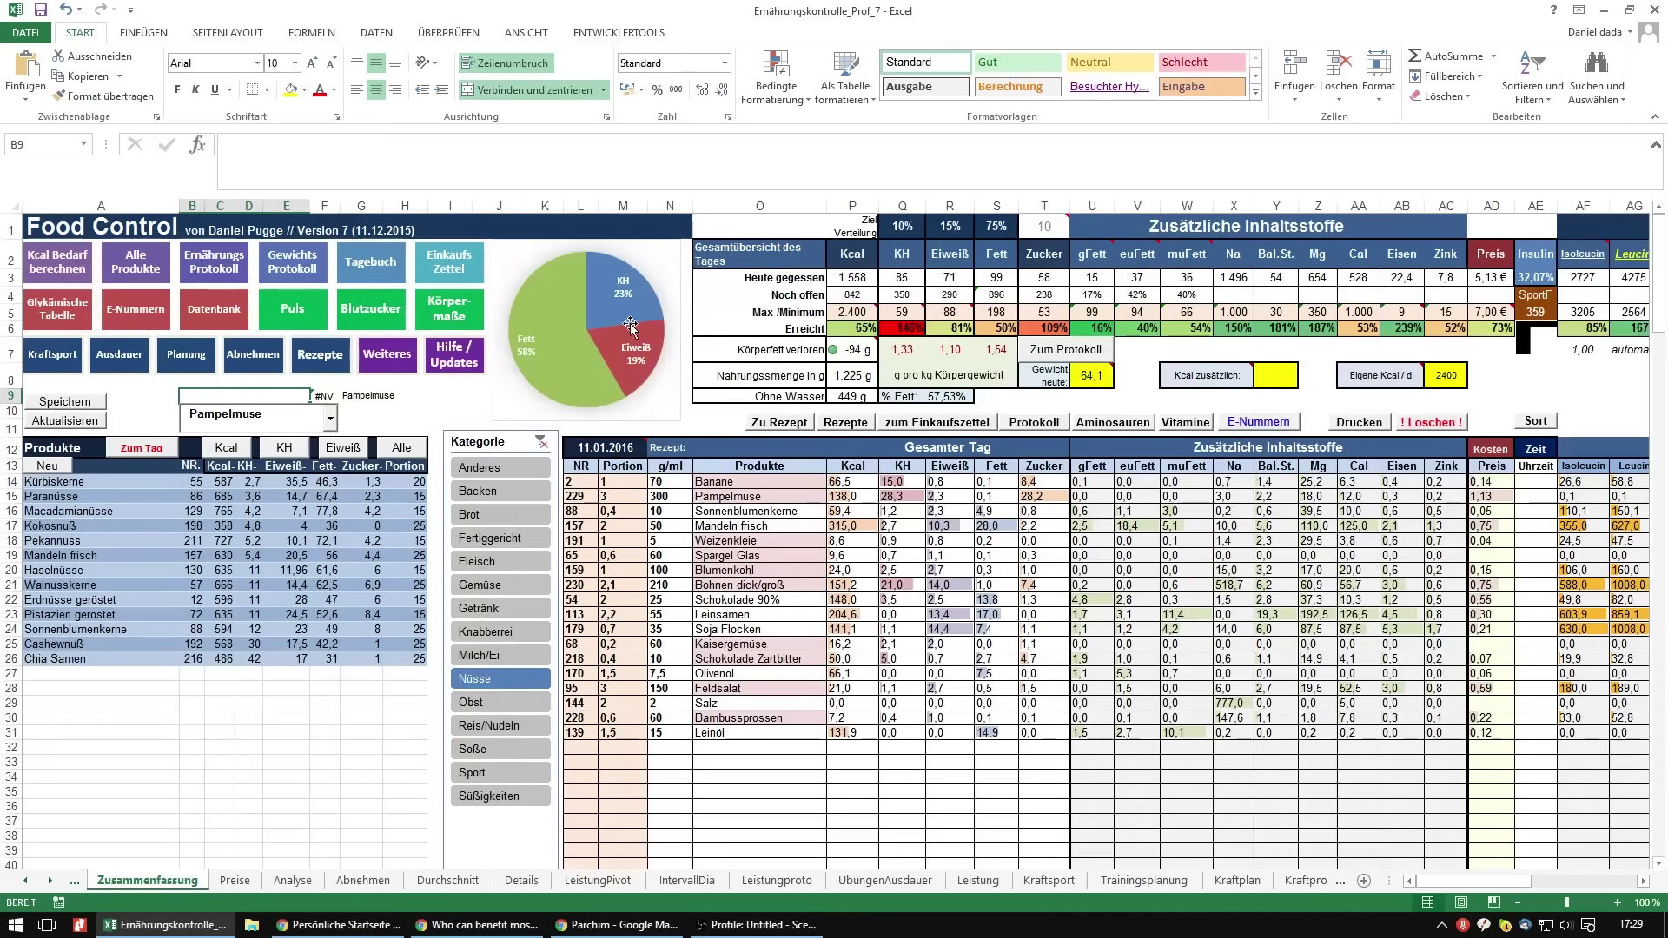
Step: Review the amino acid requirements and the automatic factor for extra sport demand, and select today's body weight value
drag(1500, 888, 1514, 891)
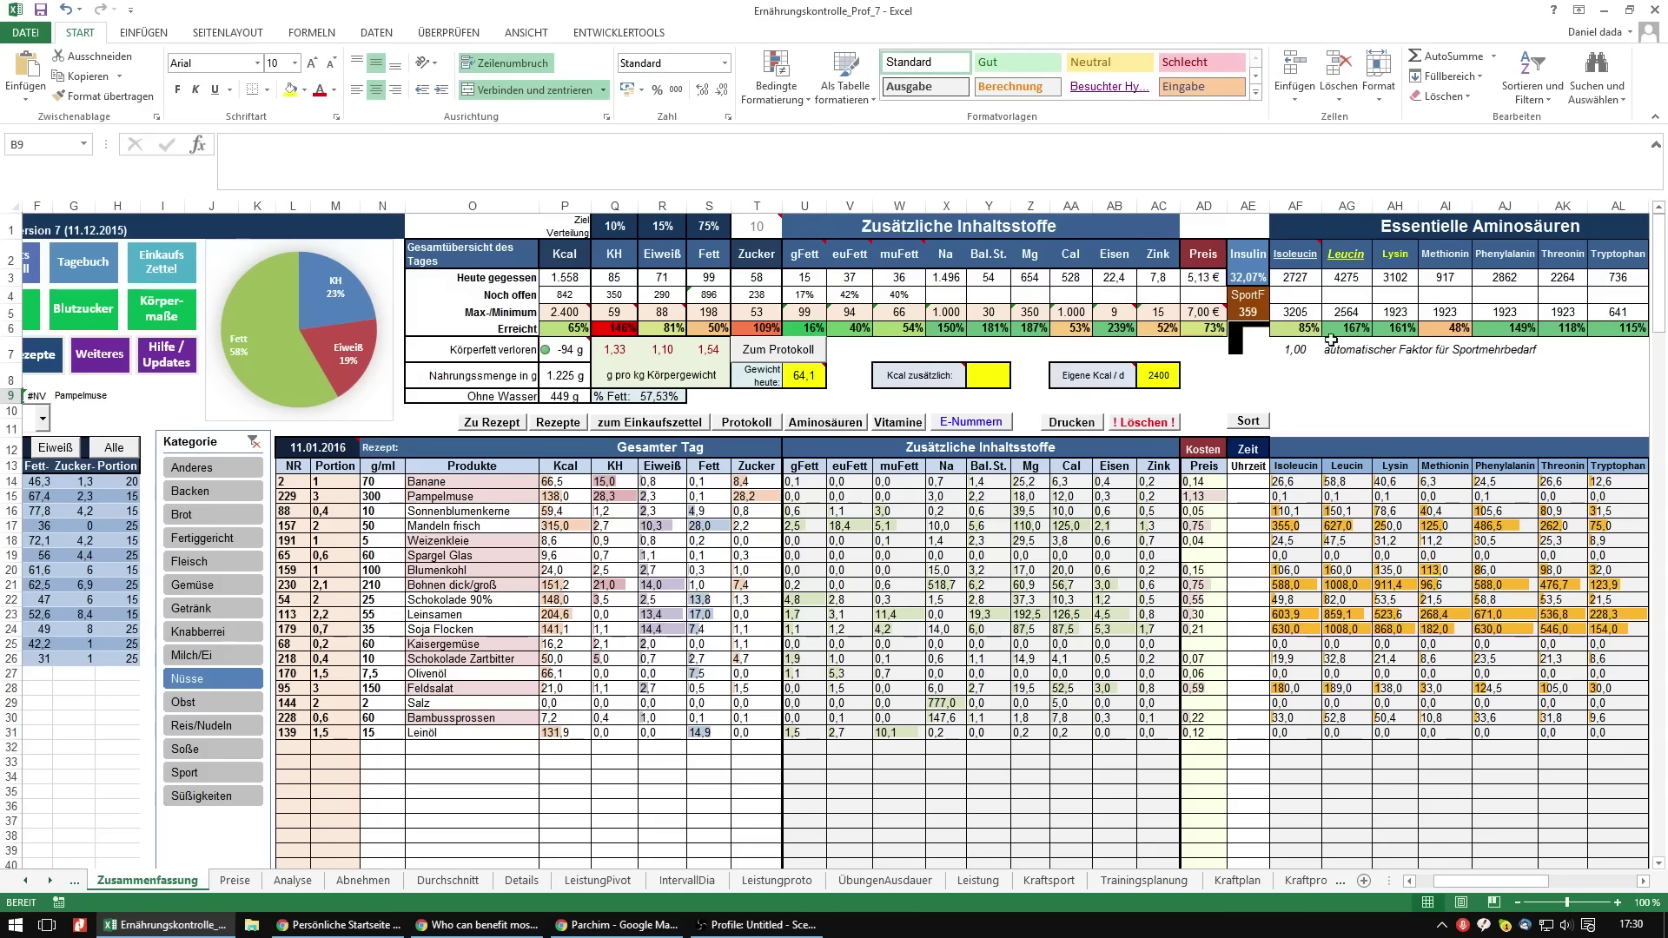
click(1342, 379)
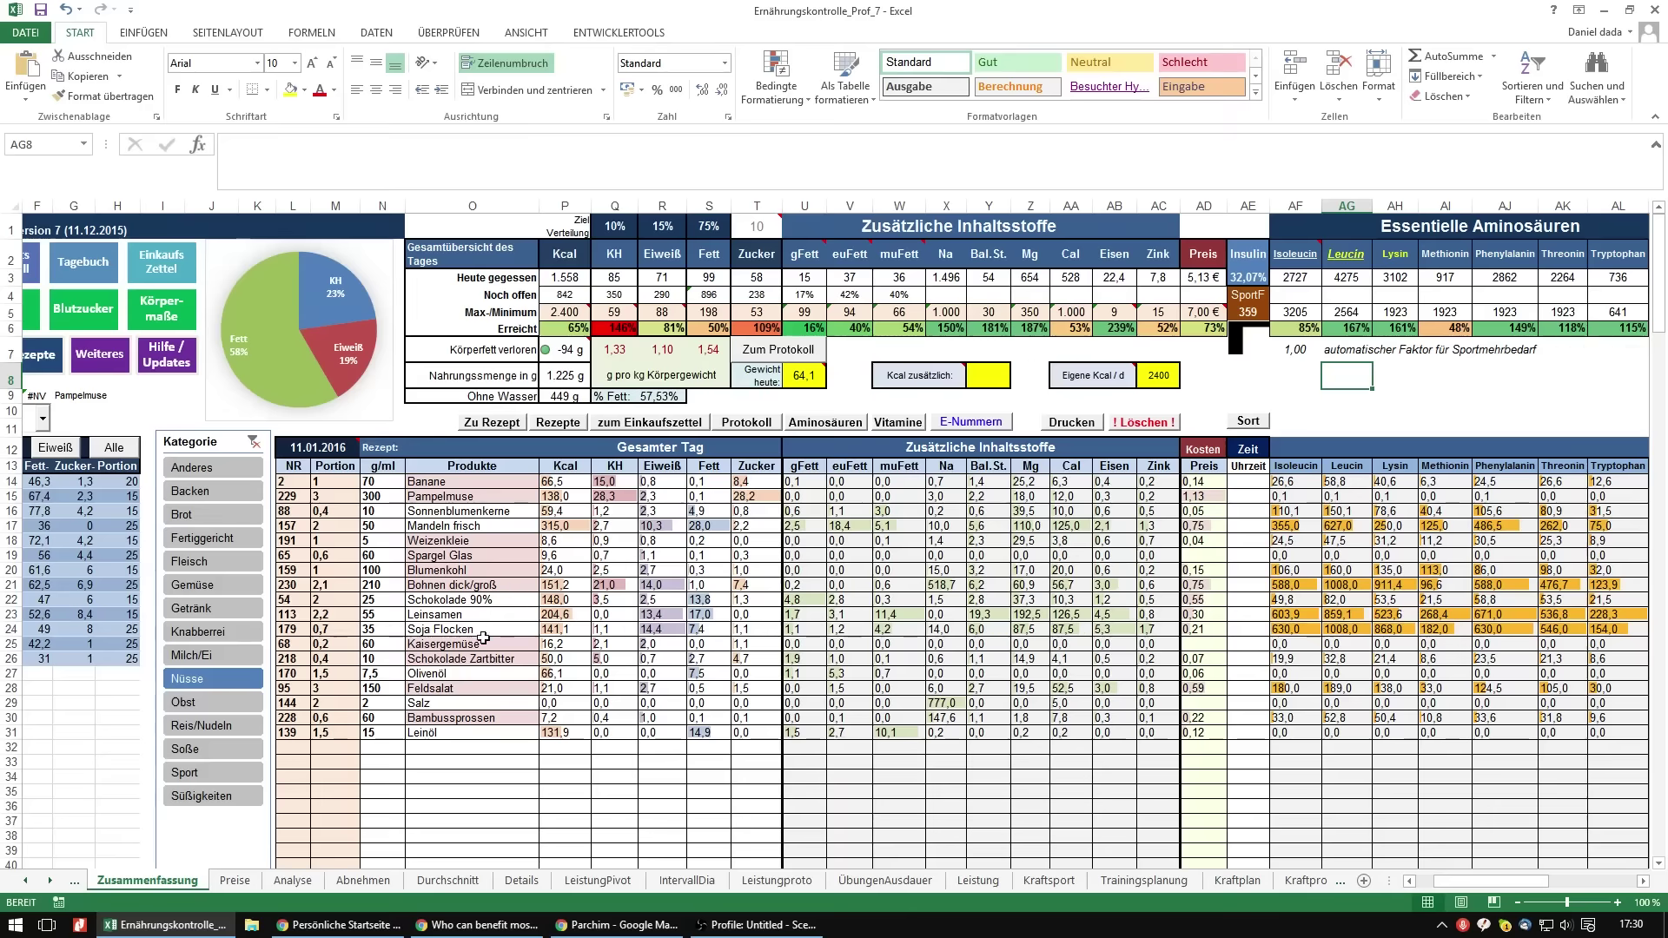
drag(1493, 879, 1555, 881)
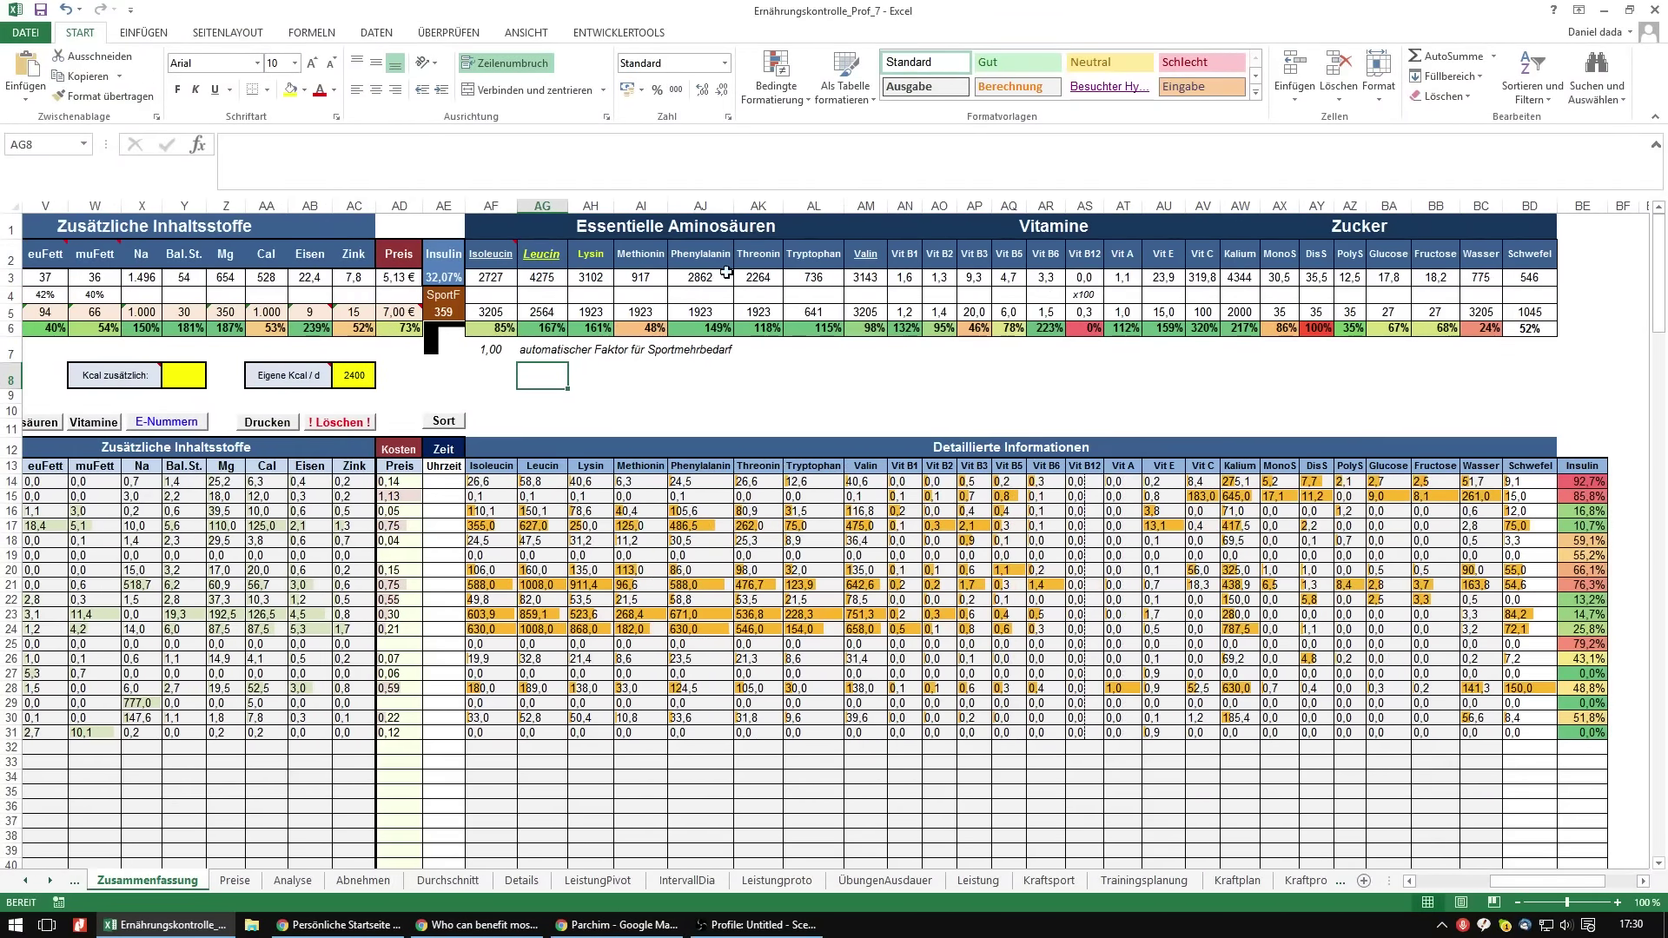
drag(1510, 883, 1411, 886)
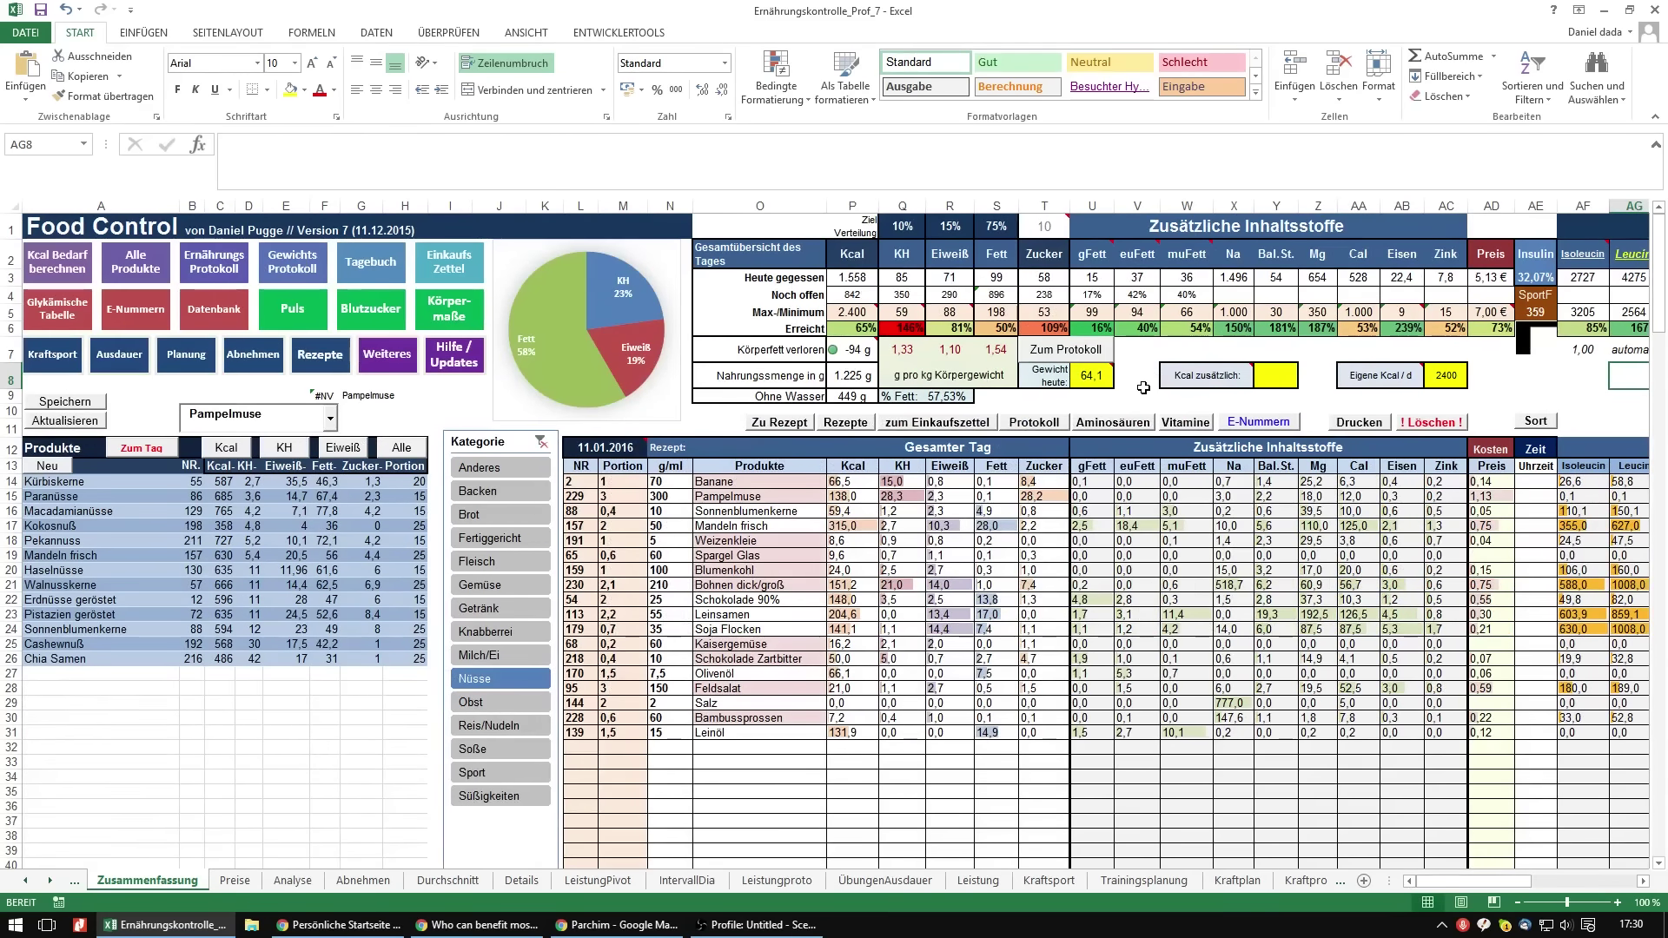
click(1091, 376)
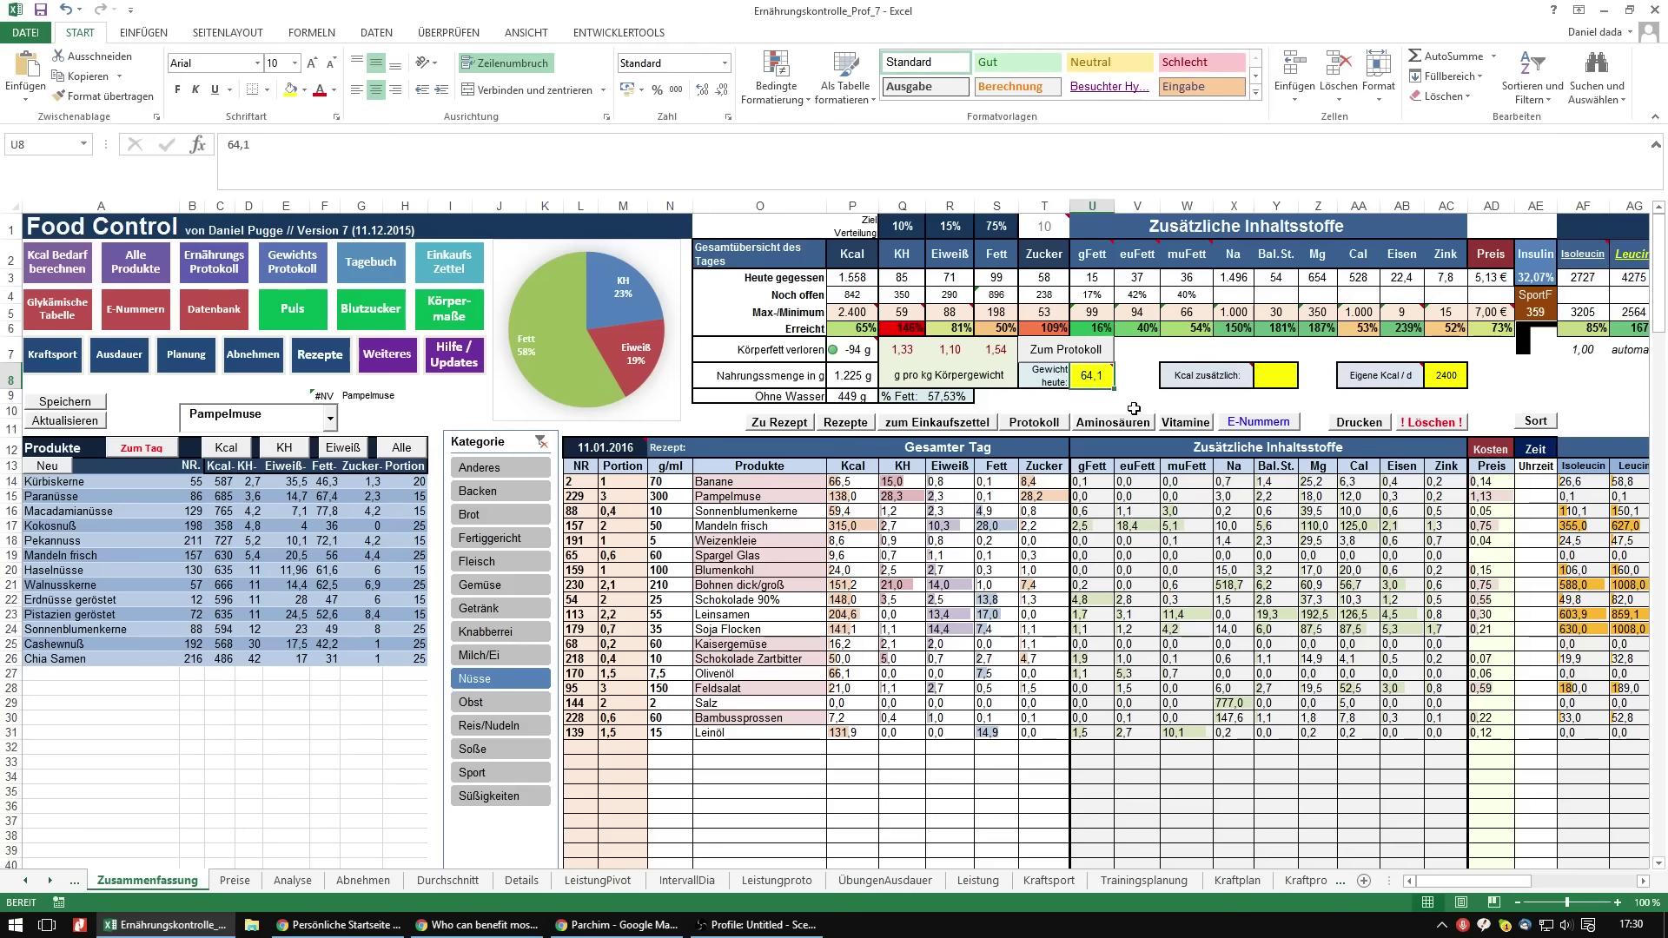